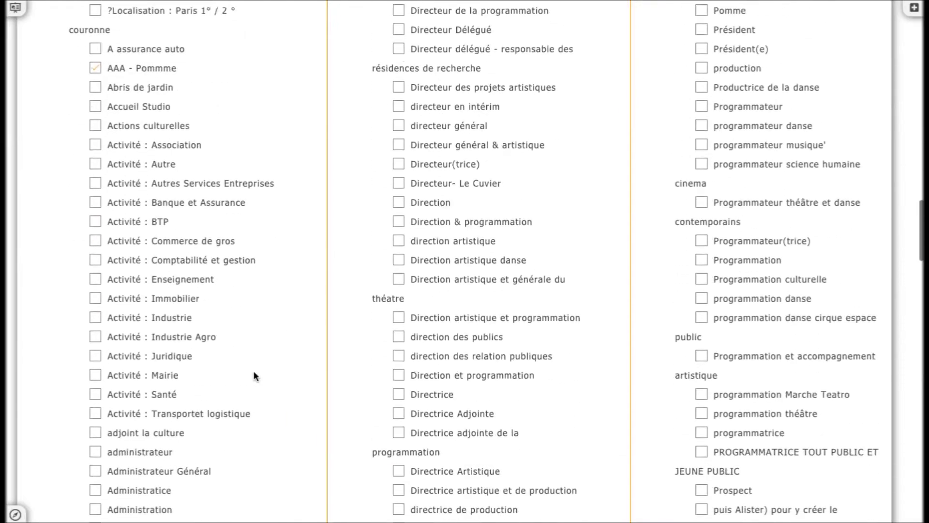
# Step: Search for the contacts in the AAA - Pommme interest centre and start a prospecting campaign for them
pyautogui.scroll(-20, 253, 371)
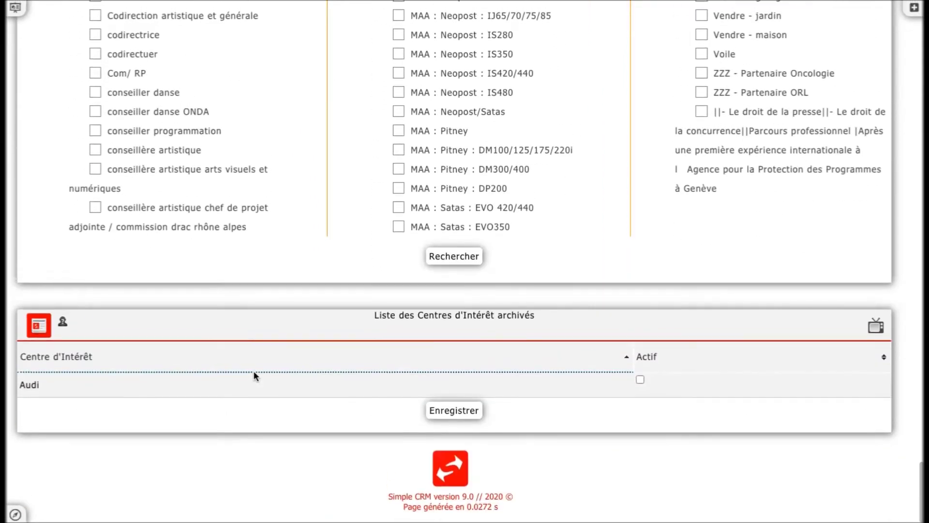
pyautogui.click(450, 255)
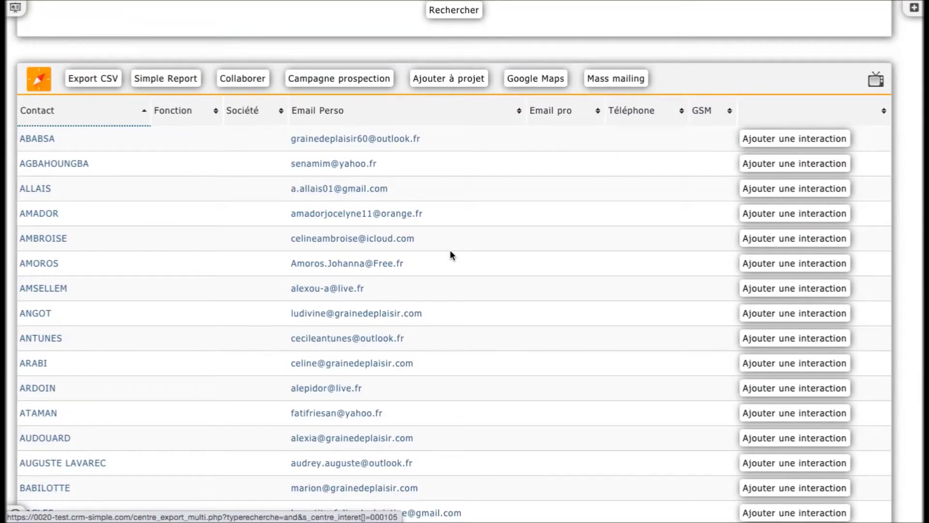
pyautogui.click(348, 86)
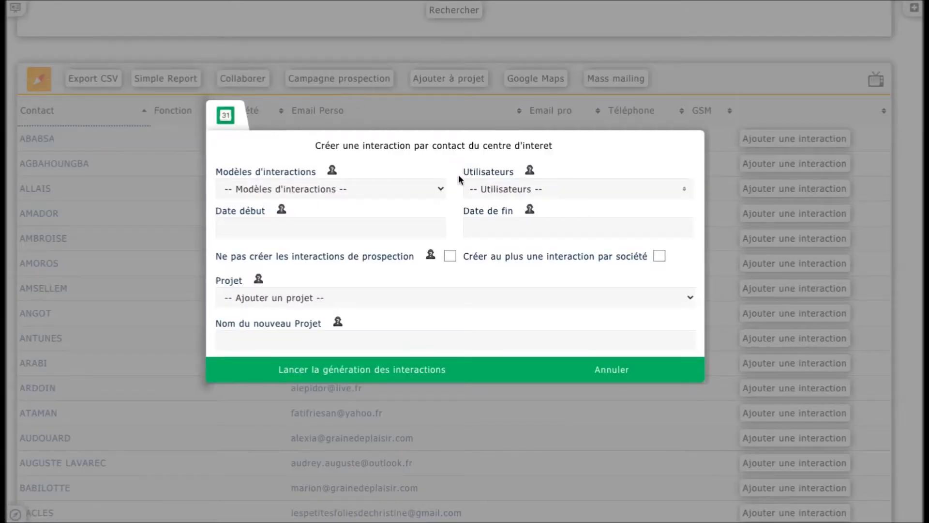
# Step: Set the campaign's interaction template to Campagne prospection téléphonique and assign the campaign to two users
pyautogui.click(426, 192)
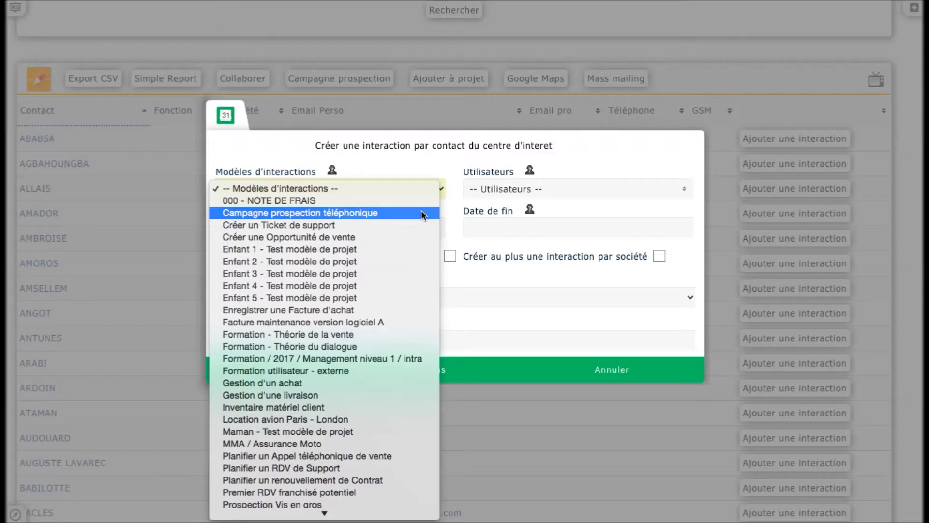
pyautogui.click(421, 210)
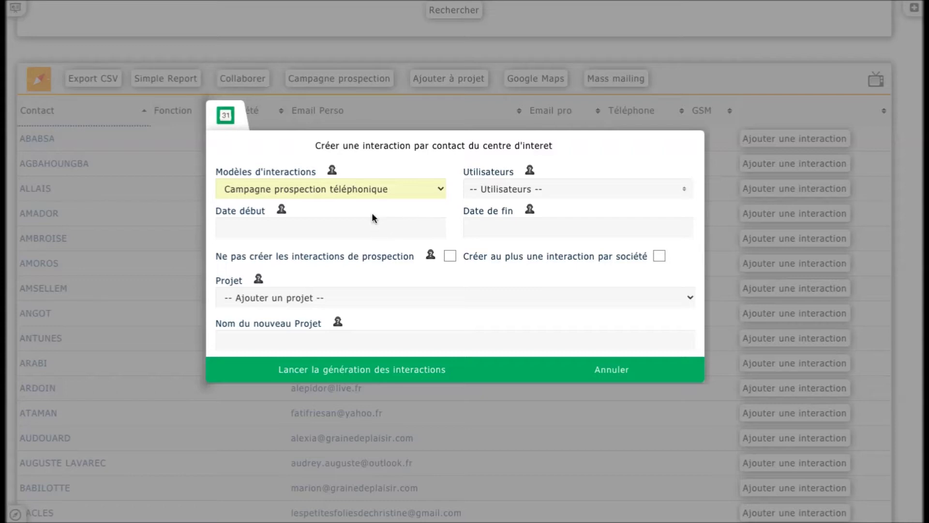
pyautogui.scroll(-2, 621, 165)
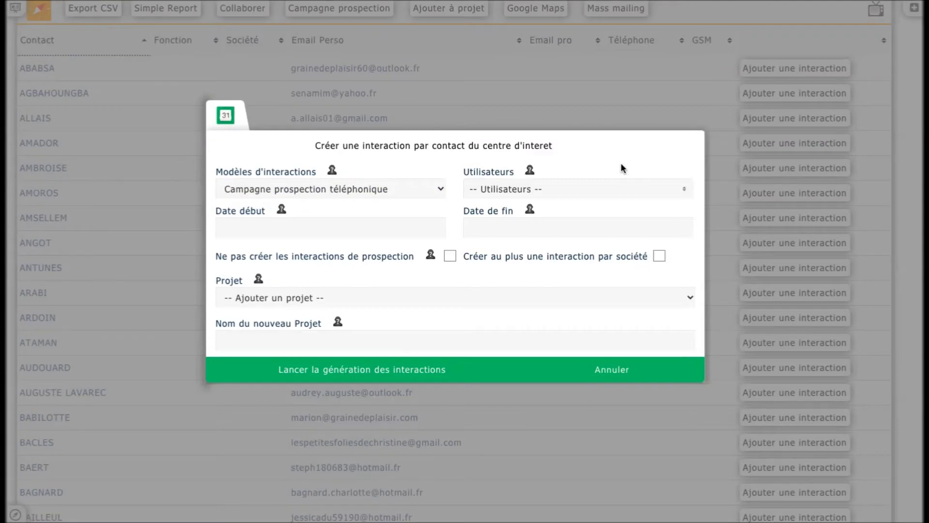
pyautogui.click(605, 190)
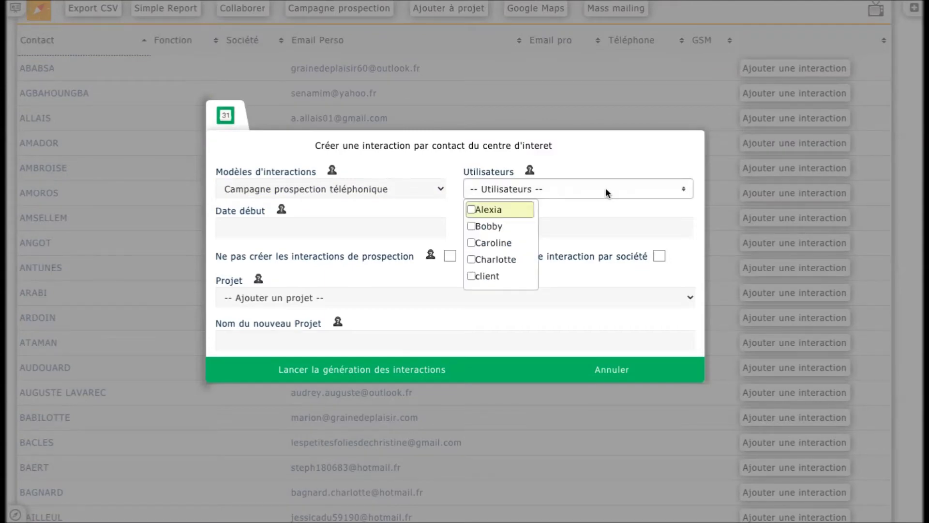
pyautogui.click(504, 209)
pyautogui.scroll(-5, 505, 246)
pyautogui.click(505, 245)
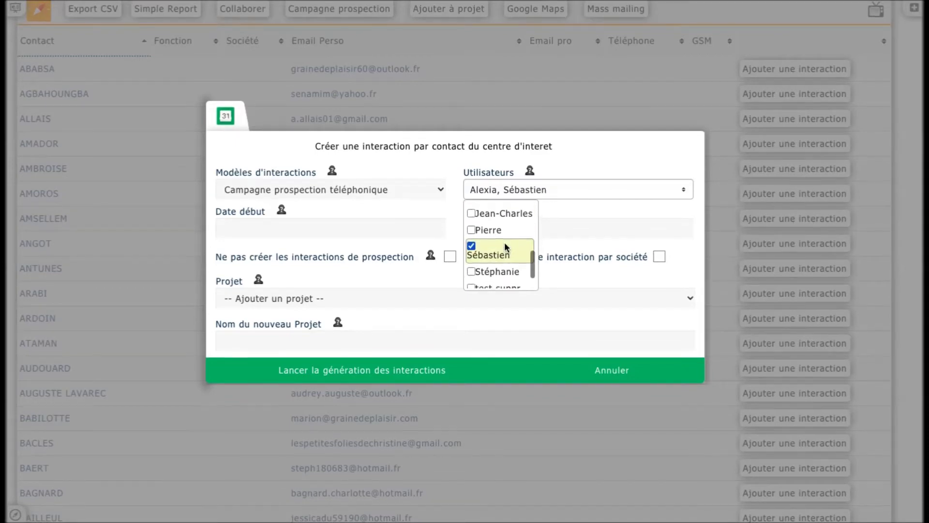
# Step: Set the campaign's start date to 03/08/2020 and its end date to 17/08/2020
pyautogui.click(417, 227)
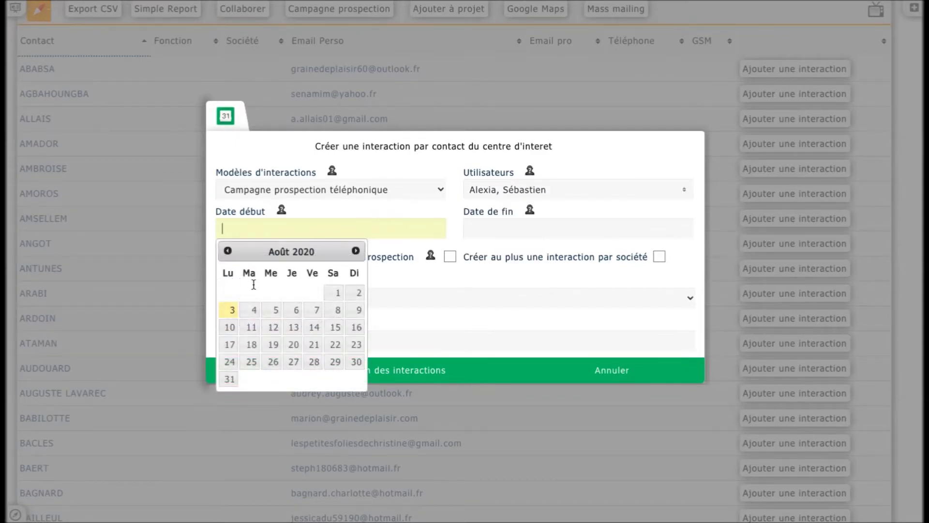
pyautogui.click(230, 310)
pyautogui.click(499, 228)
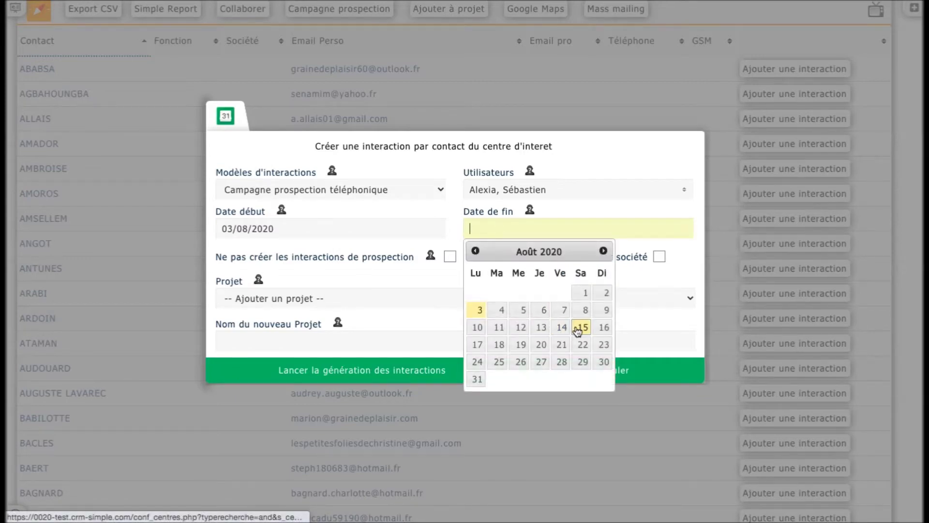
pyautogui.click(476, 346)
# Step: Name the new project "Campagne prospection pour des pommes" and launch the generation of the interactions
pyautogui.click(395, 341)
pyautogui.write('Campagne prospection pour des pommes')
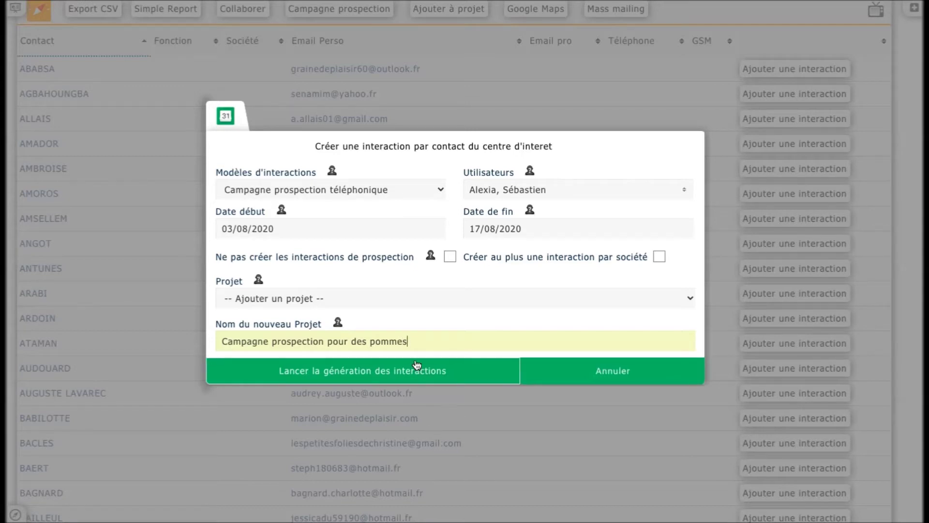
pyautogui.click(415, 371)
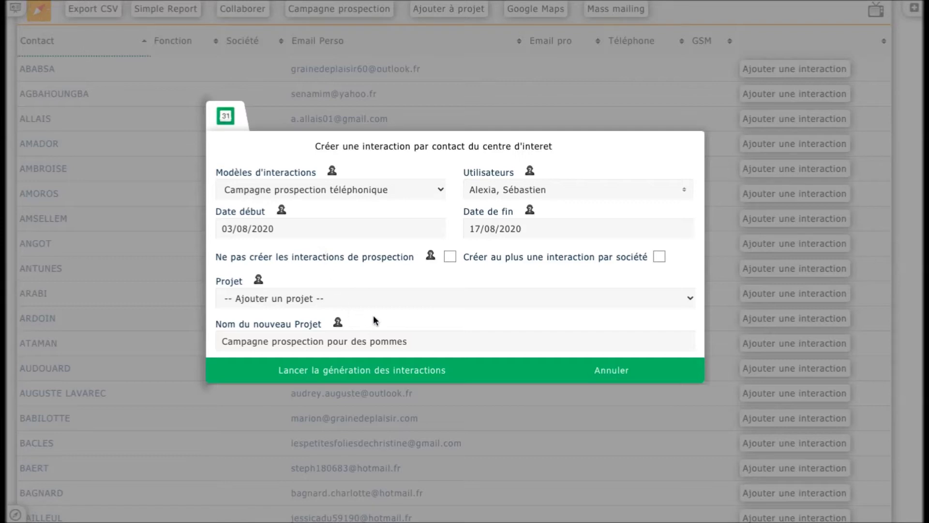
pyautogui.click(433, 378)
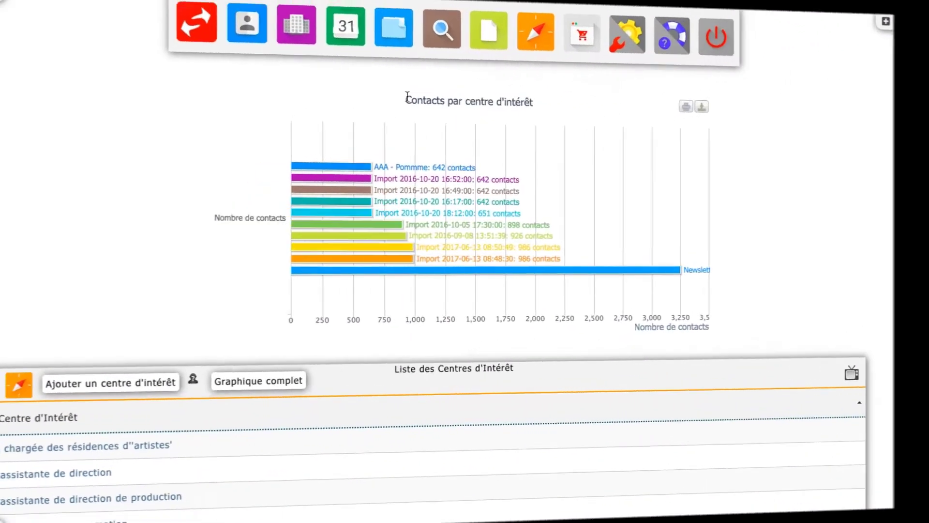
# Step: Search the projects for names containing "pomme"
pyautogui.click(405, 40)
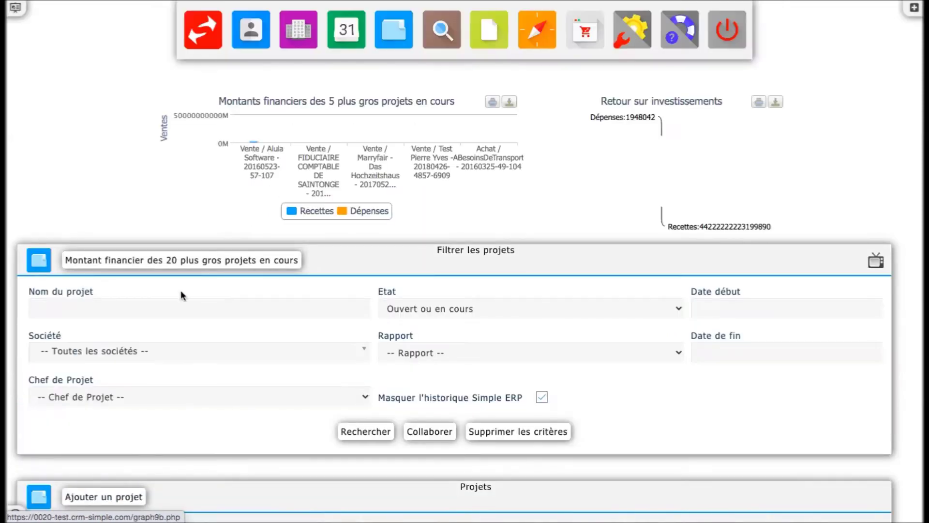
pyautogui.click(174, 307)
pyautogui.write('pomme')
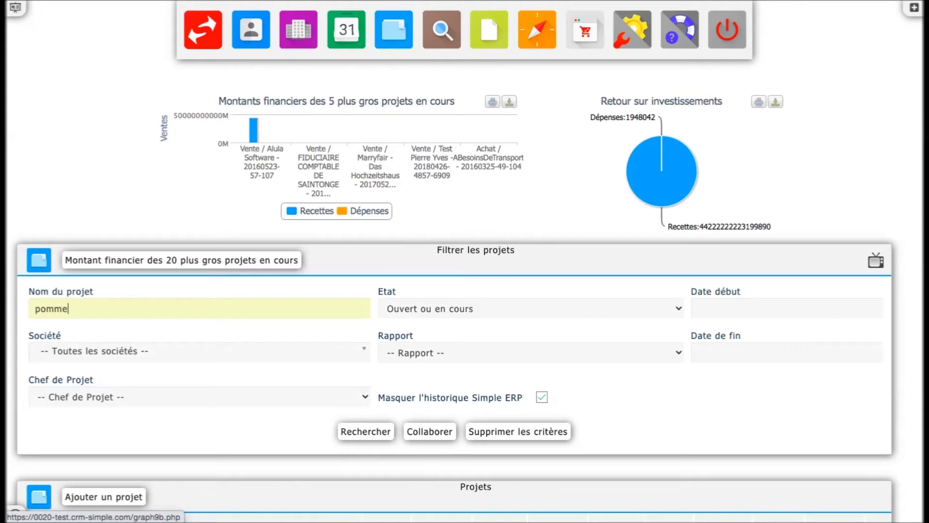
pyautogui.press('Return')
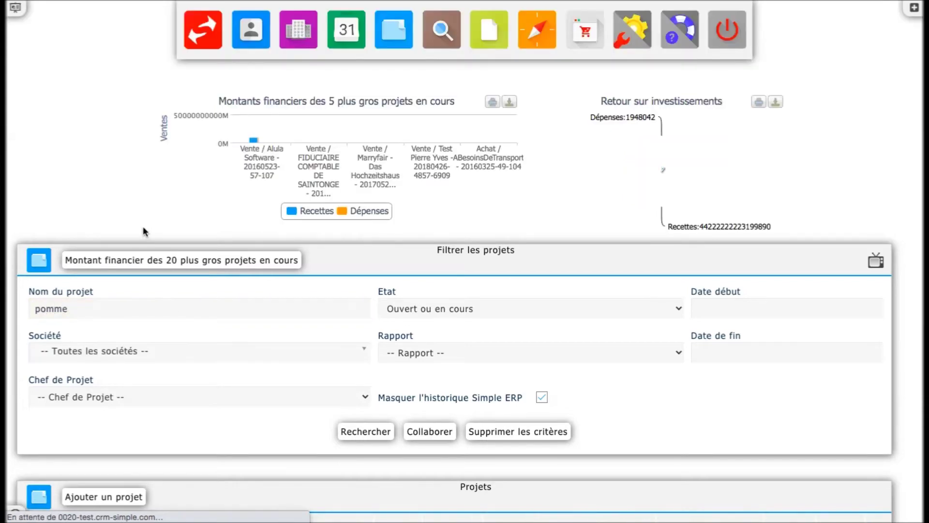
# Step: Open the project Campagne prospection pour des pommes from the filtered project list
pyautogui.scroll(-7, 144, 227)
pyautogui.scroll(-1, 145, 232)
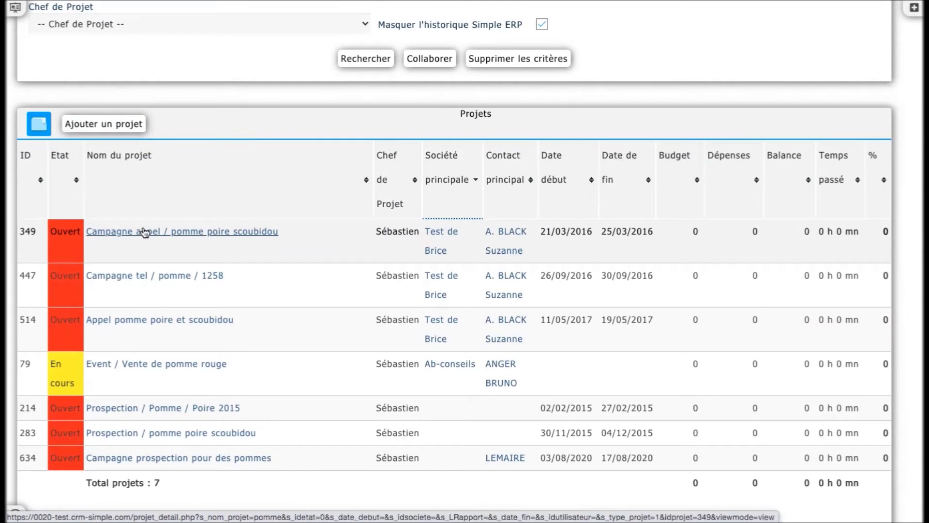
pyautogui.scroll(-1, 145, 237)
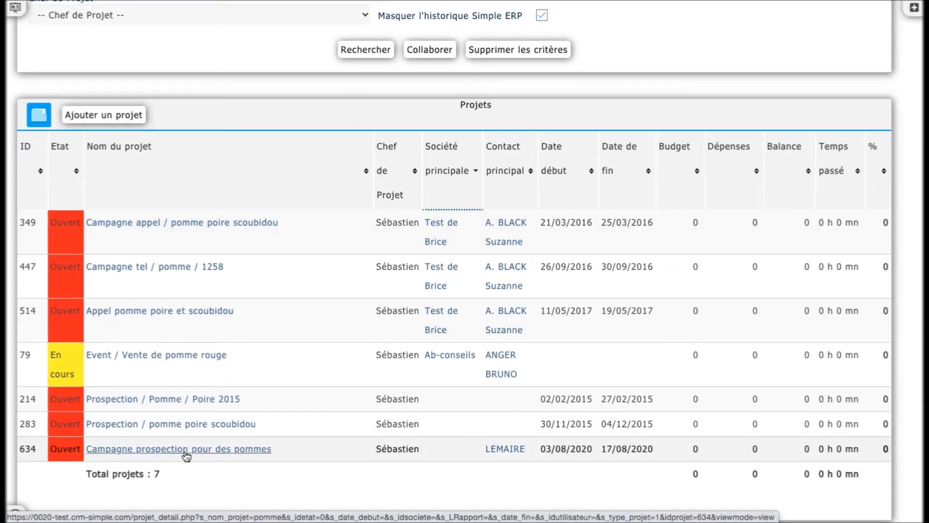
pyautogui.click(186, 450)
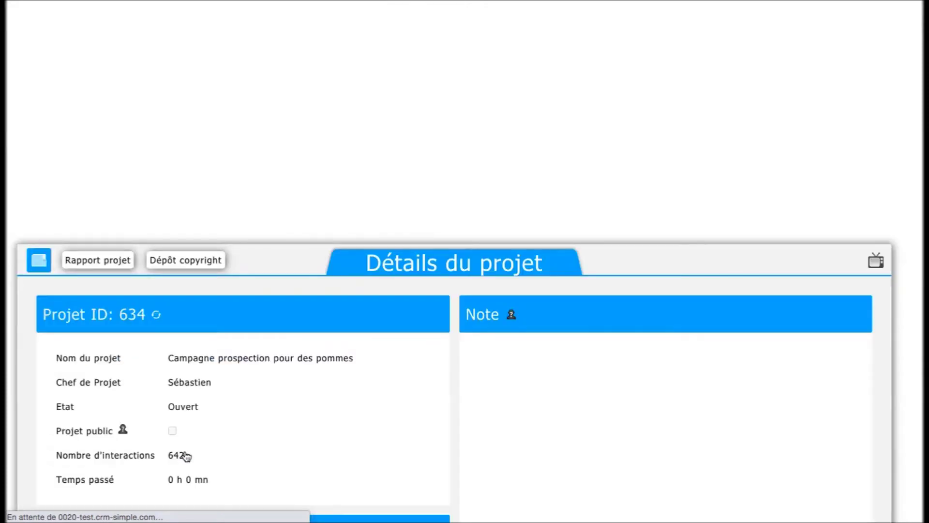
# Step: Review the project's details, contacts, generated interactions and assigned users
pyautogui.scroll(-5, 347, 373)
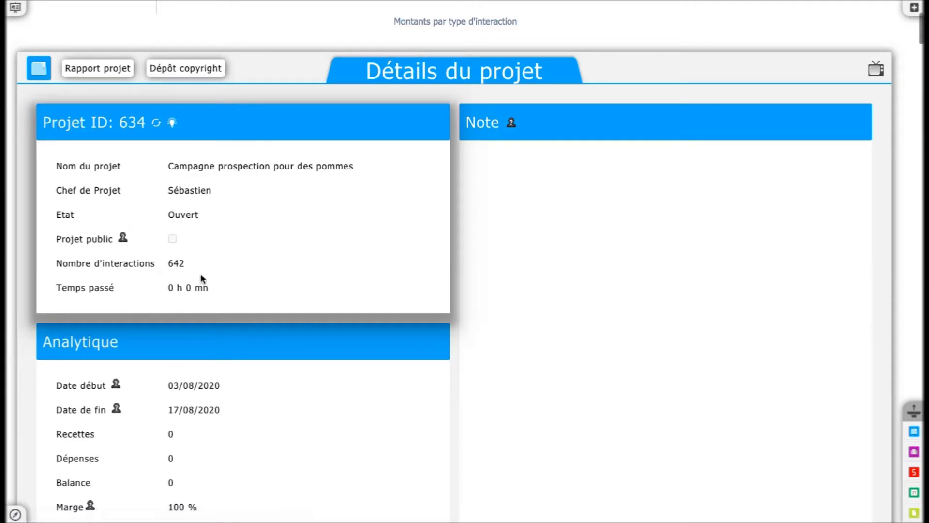
pyautogui.scroll(-15, 332, 297)
pyautogui.scroll(-2, 332, 297)
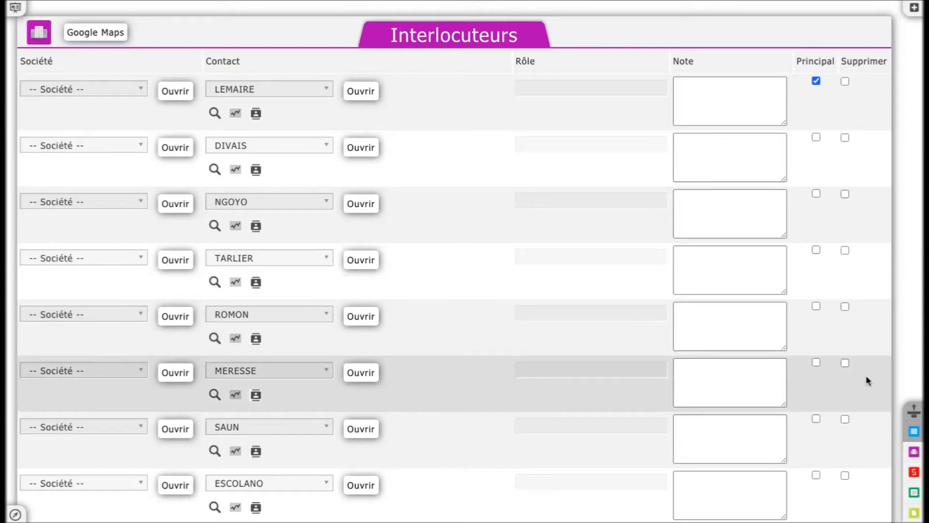
pyautogui.click(914, 493)
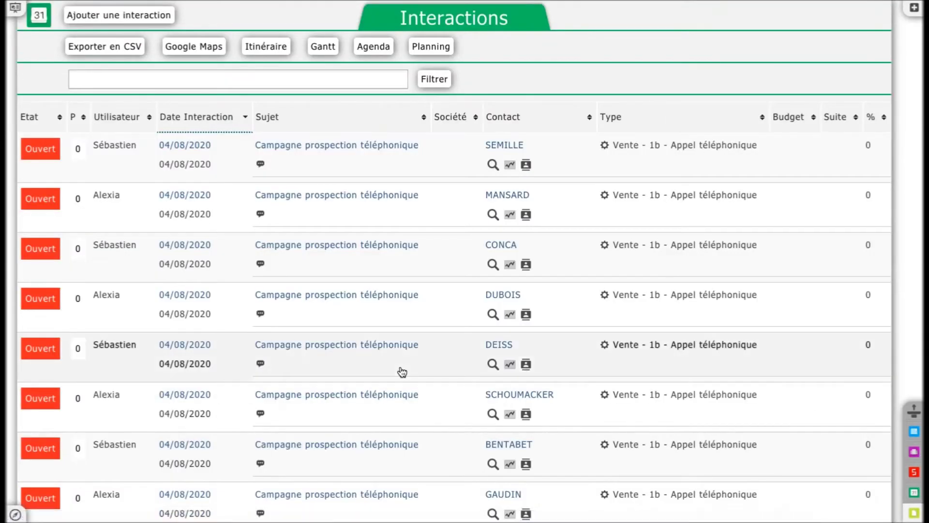
pyautogui.scroll(-10, 400, 371)
pyautogui.scroll(17, 402, 371)
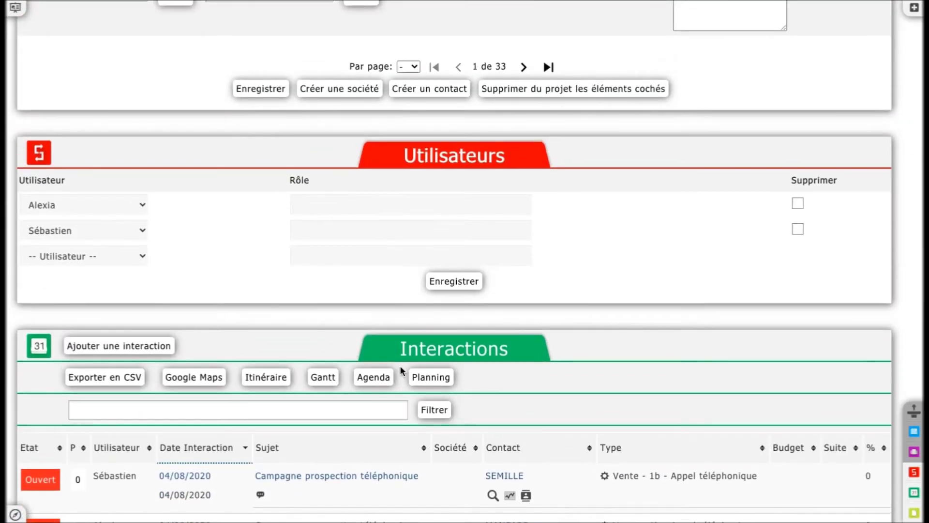
# Step: Set the progress of the first interaction in the project's interaction list to 100 %
pyautogui.scroll(-5, 400, 367)
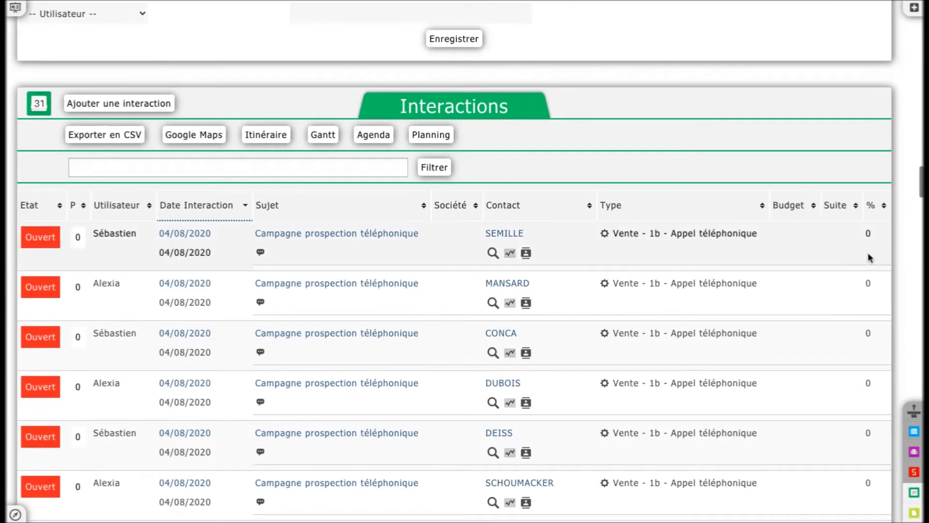
pyautogui.click(867, 238)
pyautogui.click(868, 236)
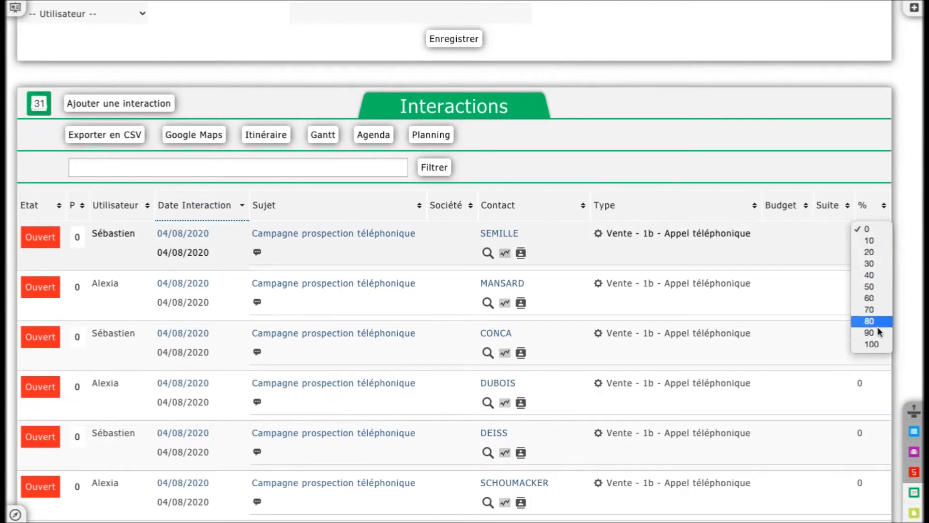
pyautogui.click(877, 344)
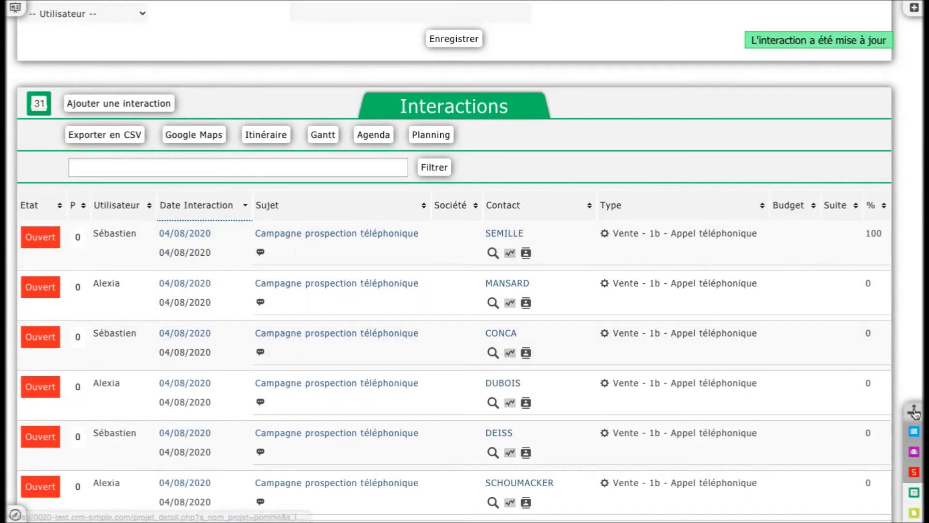
# Step: Check the project's details and its analytical section, including the Avancement figure
pyautogui.click(915, 435)
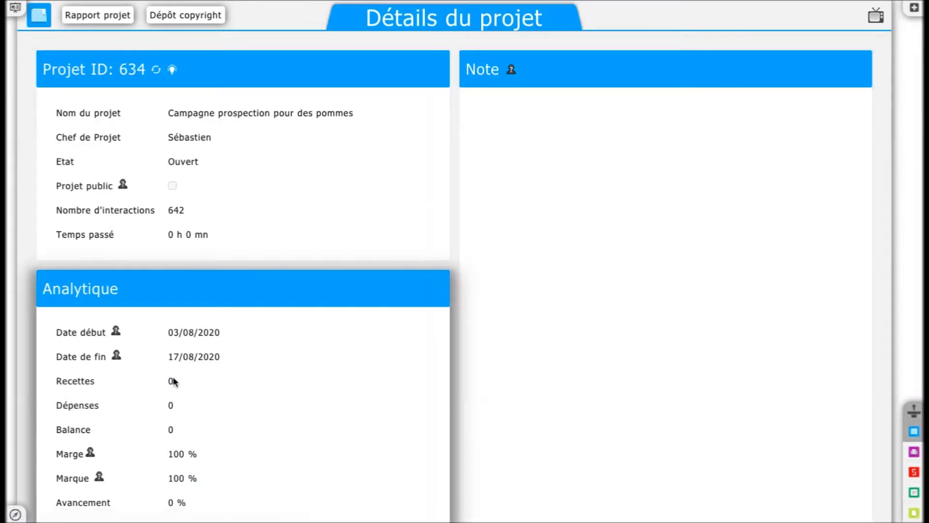
pyautogui.scroll(-3, 131, 385)
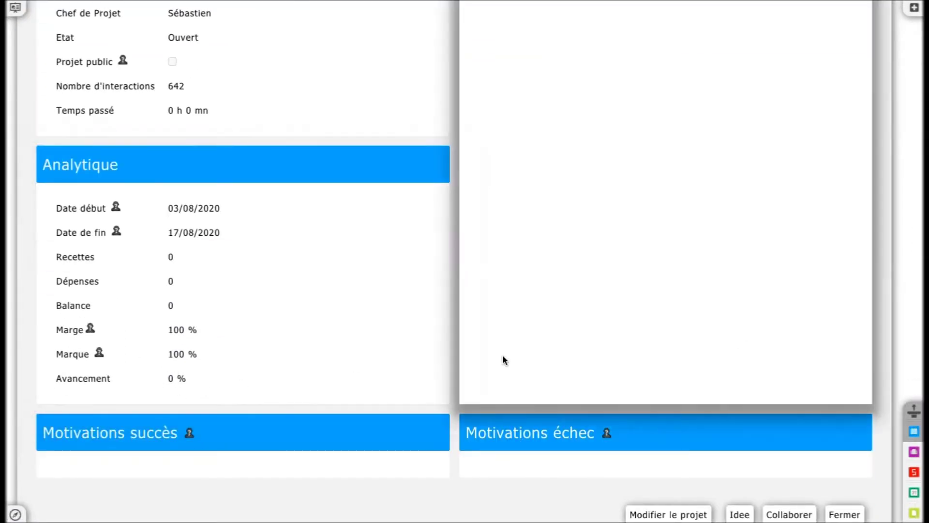
pyautogui.click(917, 412)
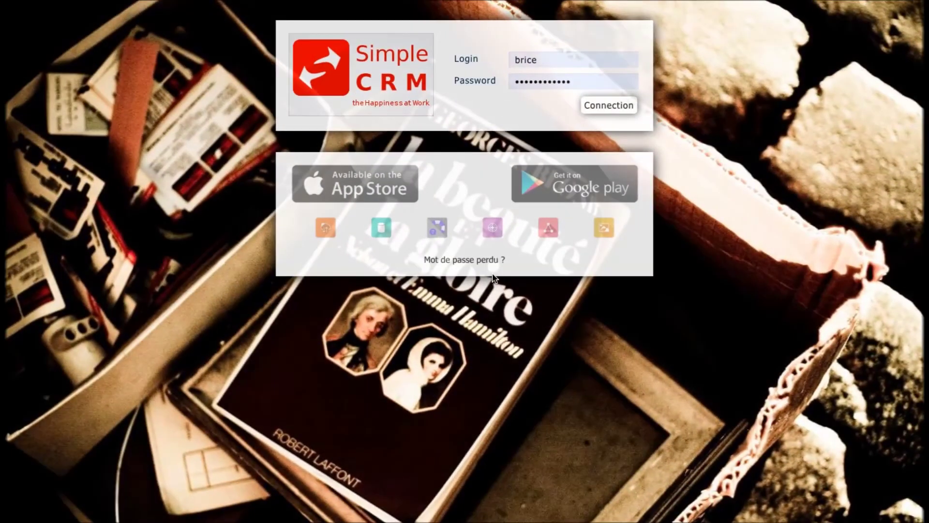
# Step: Sign in with the prefilled user credentials and review the prospecting calls in the interaction list
pyautogui.click(622, 106)
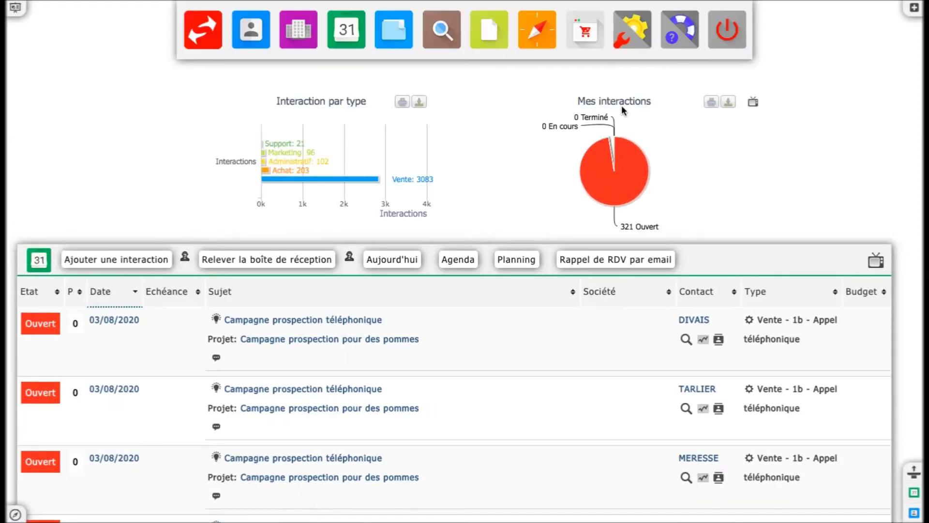
pyautogui.scroll(-15, 100, 172)
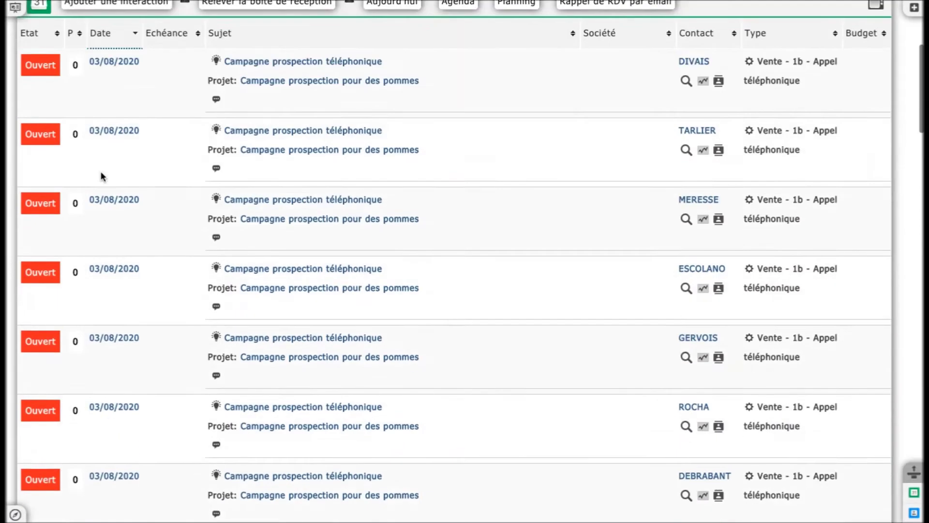
pyautogui.scroll(10, 100, 175)
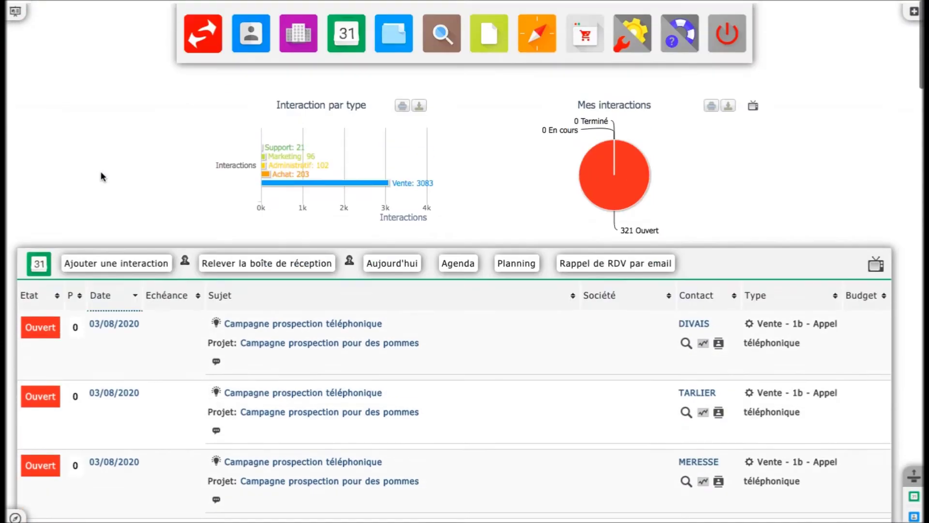
pyautogui.scroll(1, 100, 170)
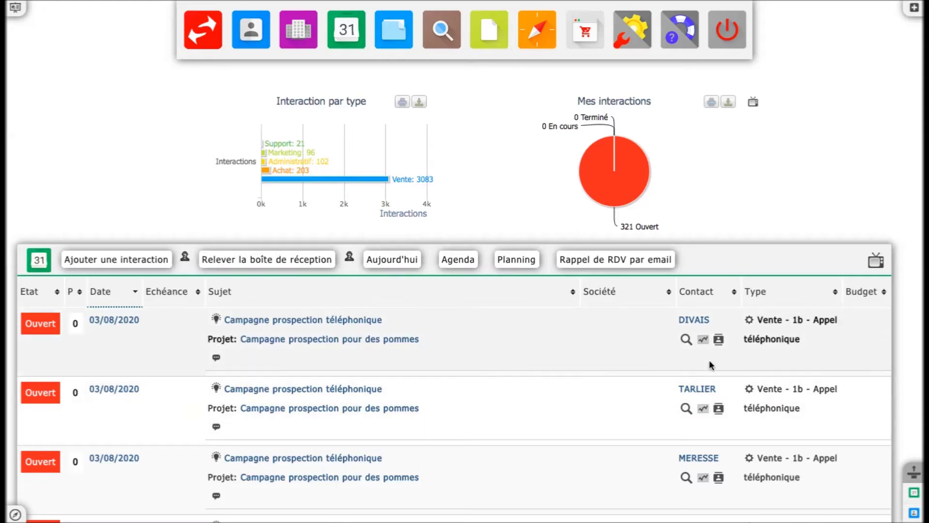
# Step: Set the first prospecting call to En cours with feedback "Appel téléphonique sortant – pas de réponse - MSG sur répondeur", then reload the interaction list
pyautogui.moveTo(720, 340)
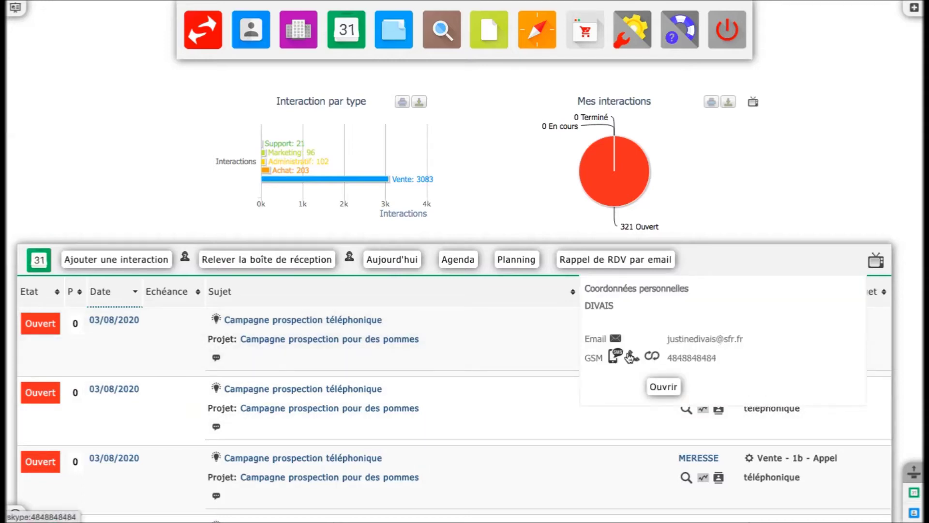
pyautogui.click(41, 323)
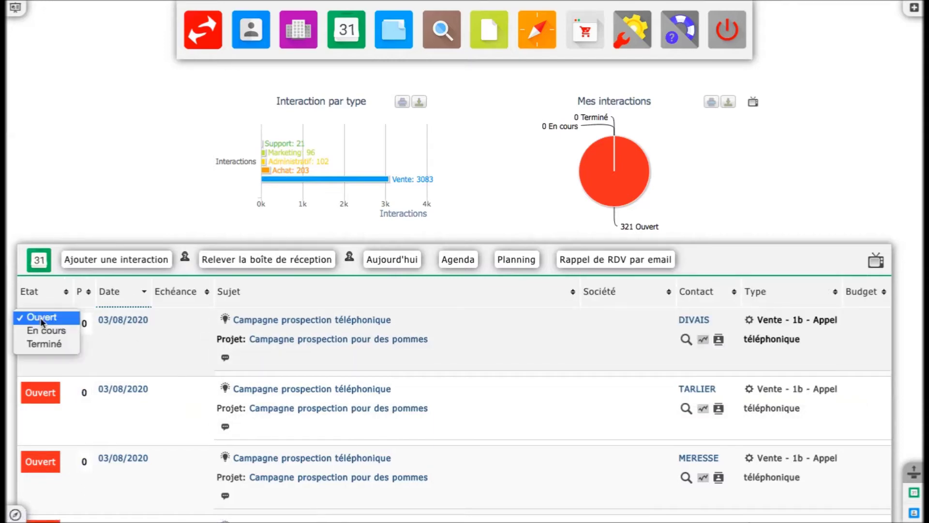
pyautogui.click(41, 330)
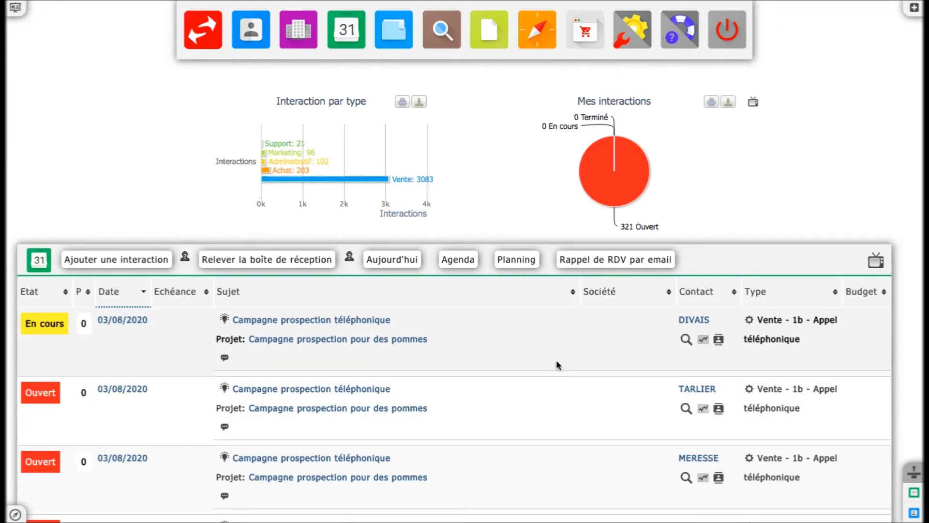
pyautogui.click(249, 362)
pyautogui.click(250, 358)
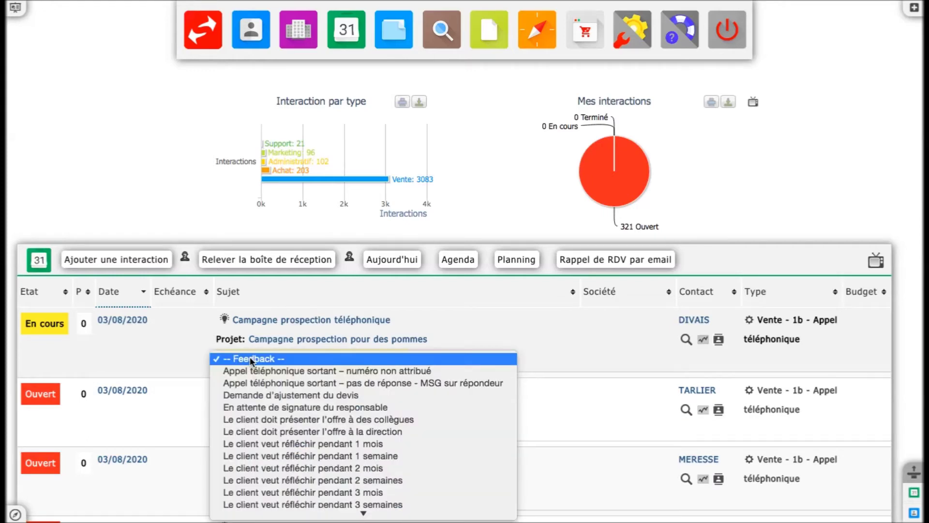
pyautogui.click(266, 382)
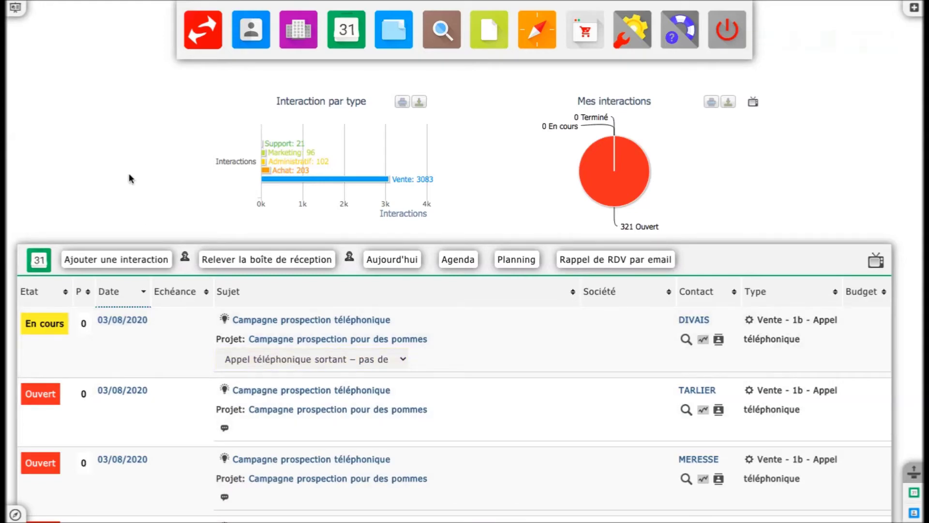
pyautogui.click(196, 42)
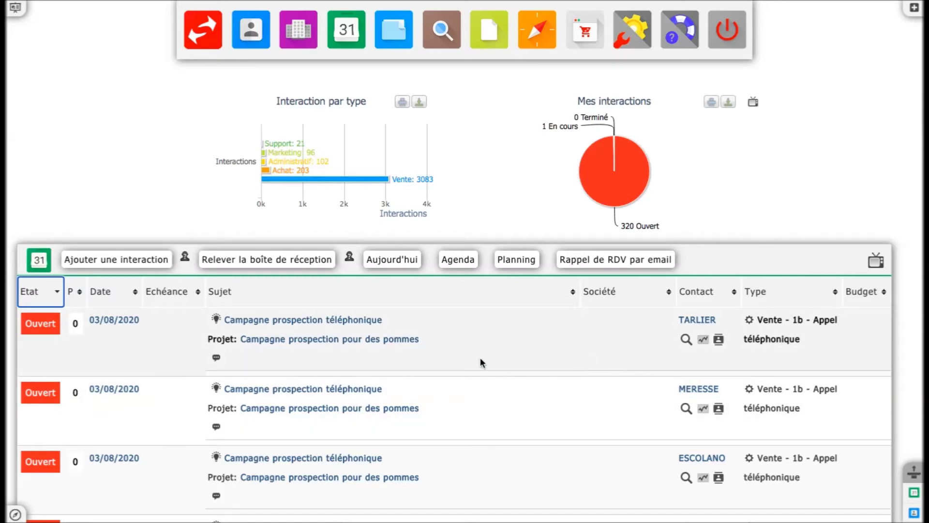
# Step: Open the first open call and add the timestamped note "mEFHMaehfmlahef" and the dictated note "Le client adore les pommes mais il serait également intéressé par des poires"
pyautogui.click(353, 323)
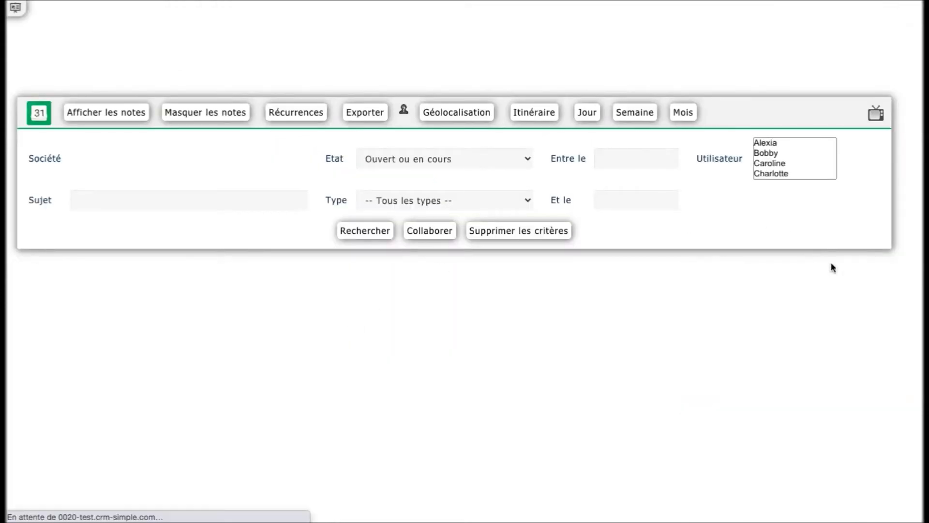
pyautogui.scroll(-4, 855, 346)
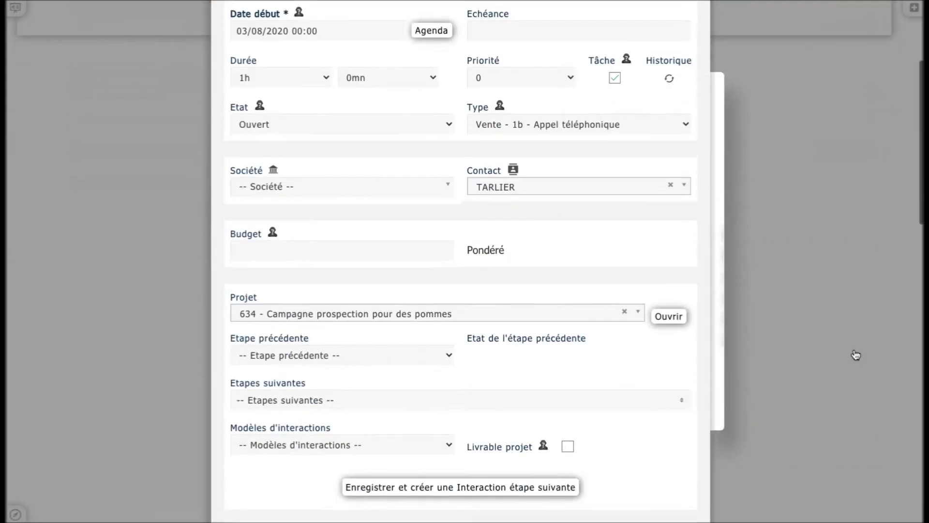
pyautogui.scroll(-5, 805, 322)
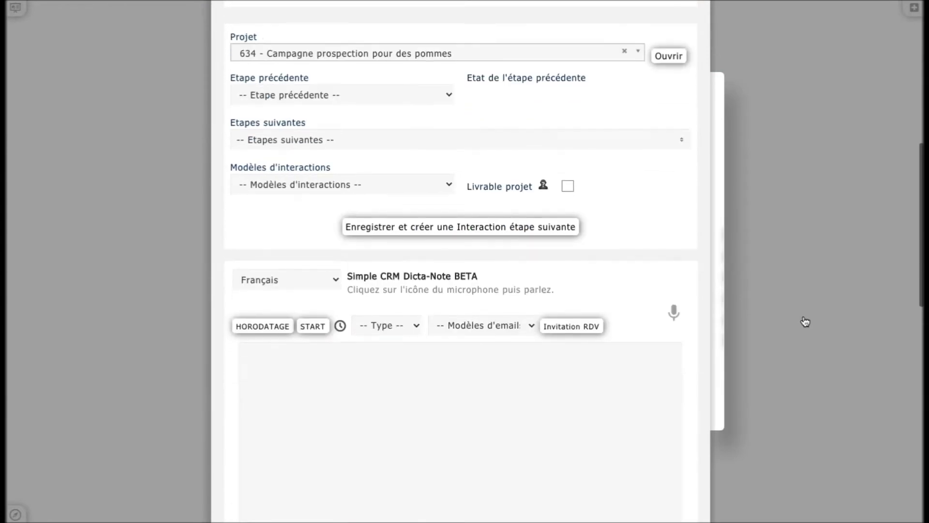
pyautogui.click(260, 332)
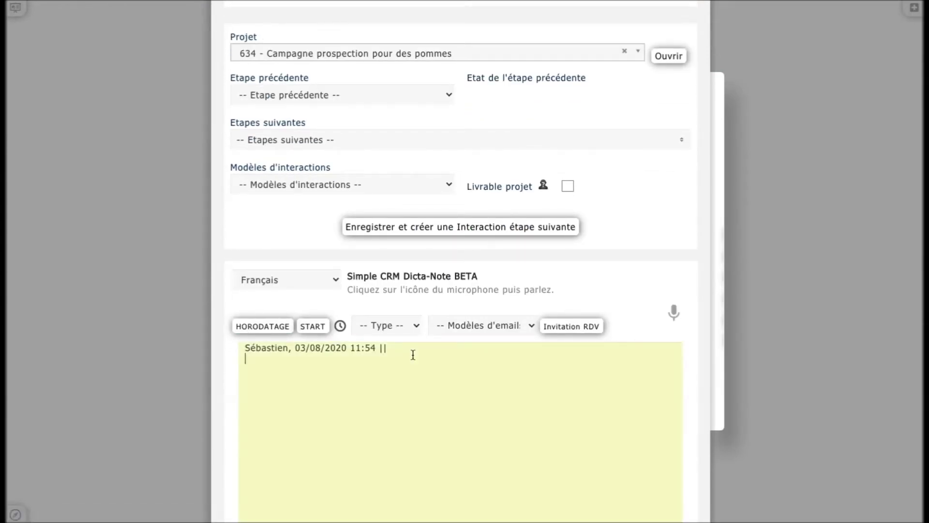
pyautogui.write('mEFHMaehfmlahef')
pyautogui.scroll(-3, 432, 349)
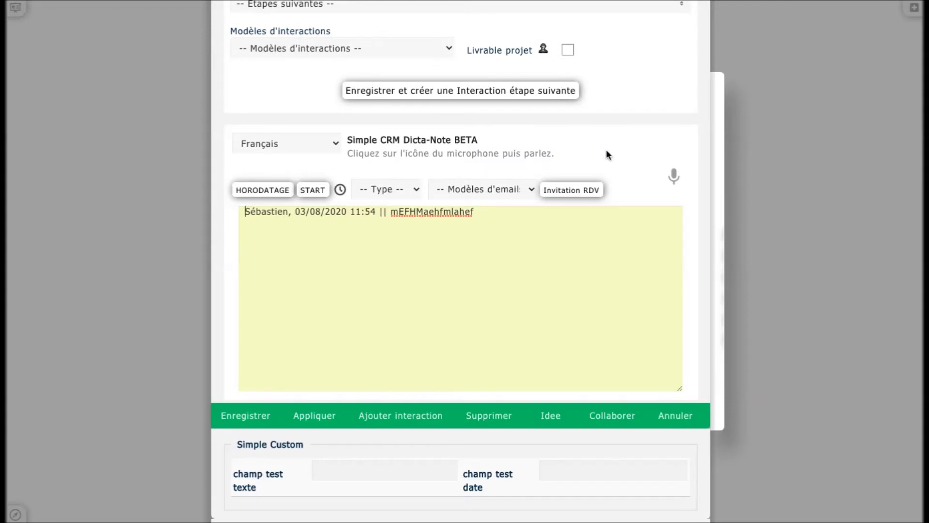
pyautogui.click(674, 177)
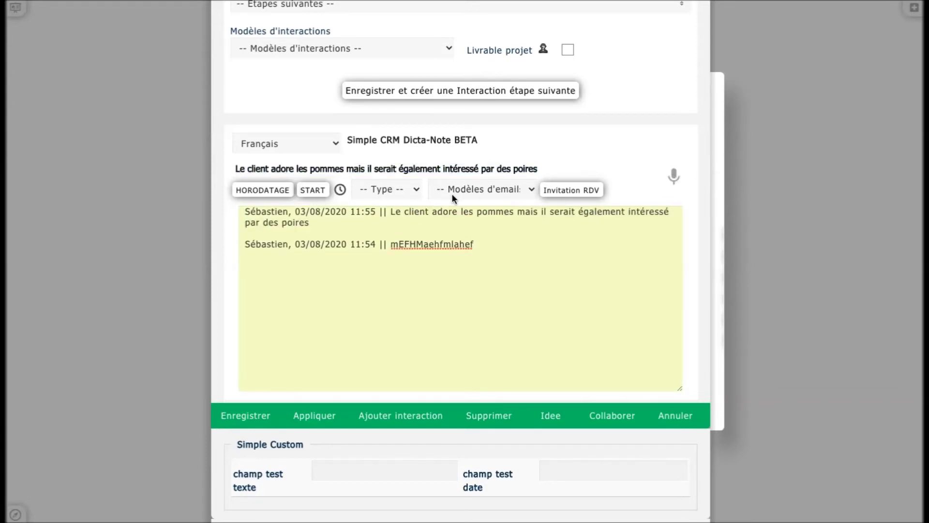
# Step: Filter the interaction's email templates by the Vente type and look through the available templates
pyautogui.click(382, 186)
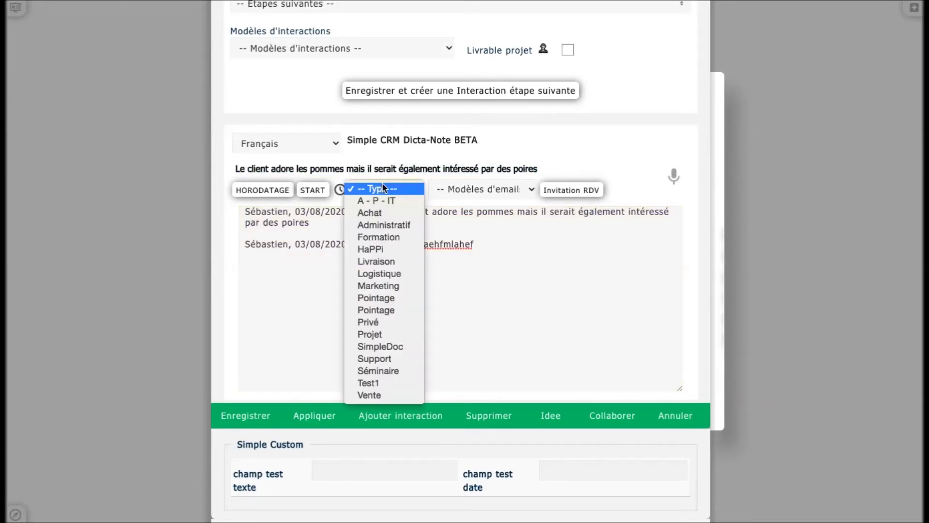
pyautogui.click(385, 391)
pyautogui.click(513, 191)
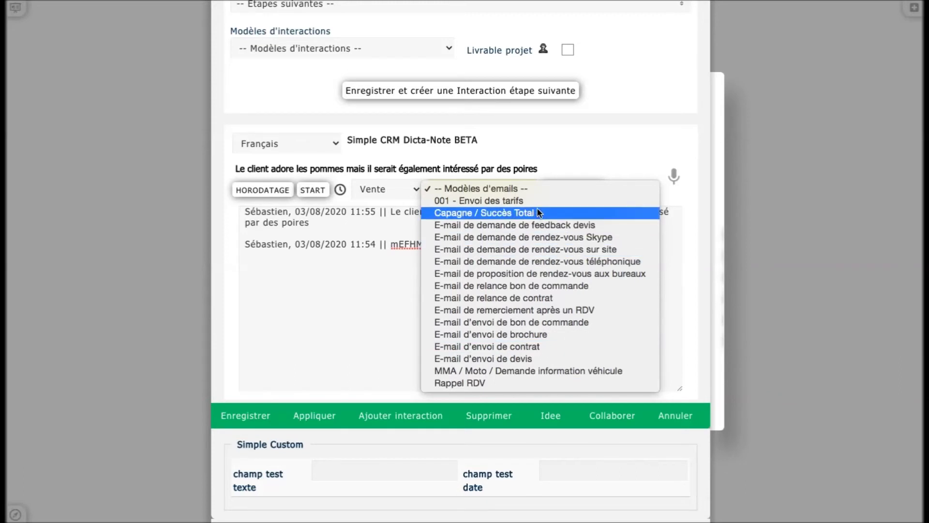
pyautogui.click(358, 334)
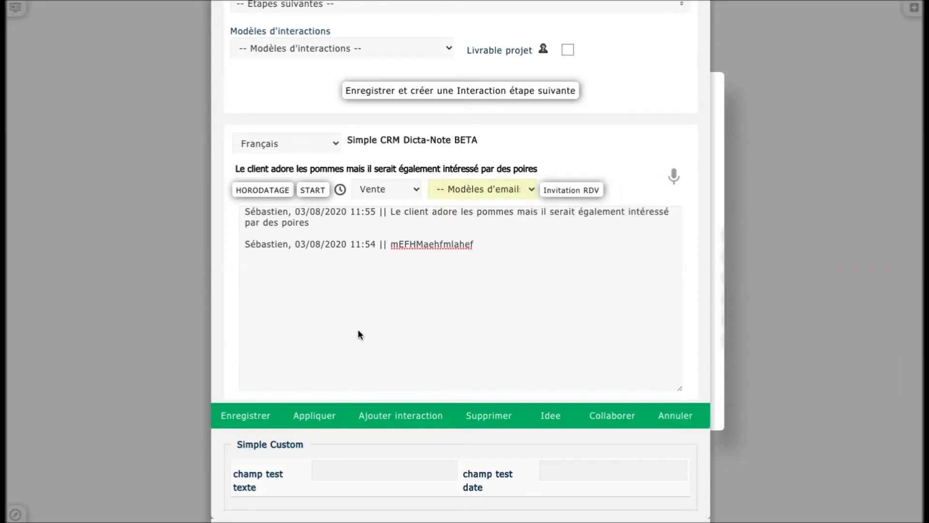
# Step: Reassign the interaction to a different colleague from the list of users
pyautogui.scroll(8, 758, 237)
pyautogui.scroll(3, 759, 237)
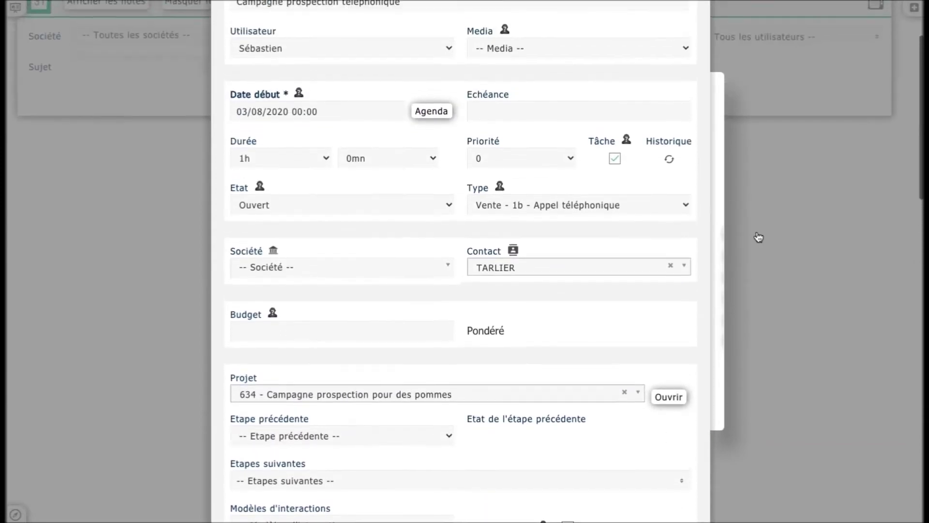
pyautogui.scroll(2, 758, 237)
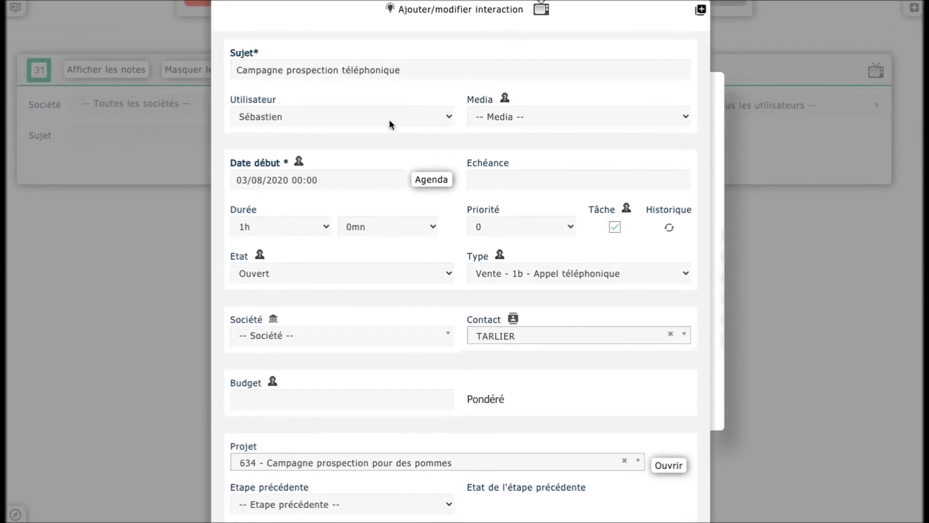
pyautogui.click(389, 124)
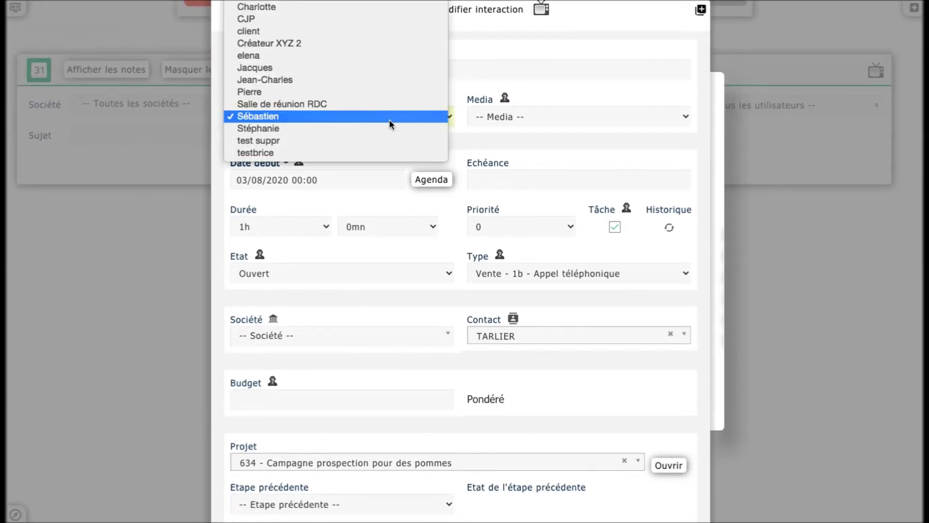
pyautogui.click(402, 71)
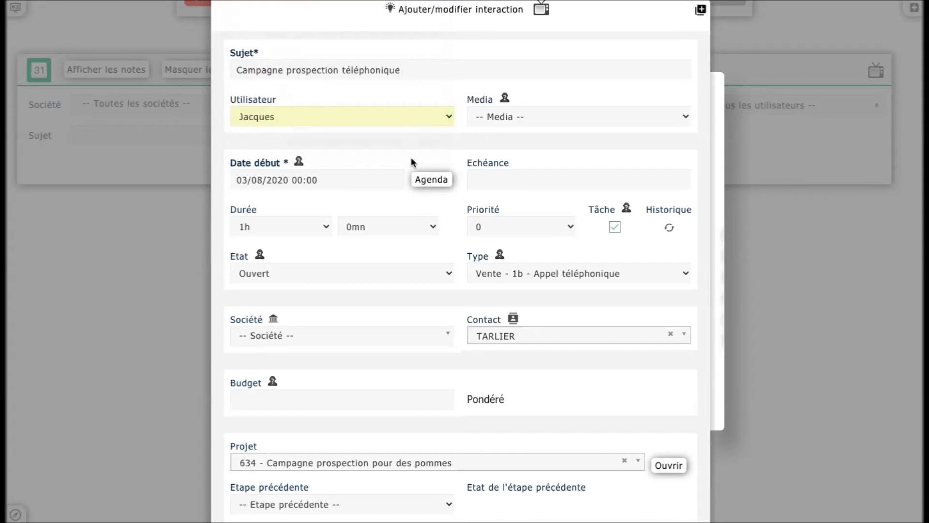
# Step: Check the newly assigned colleague's agenda by filtering the calendar on that user
pyautogui.click(430, 180)
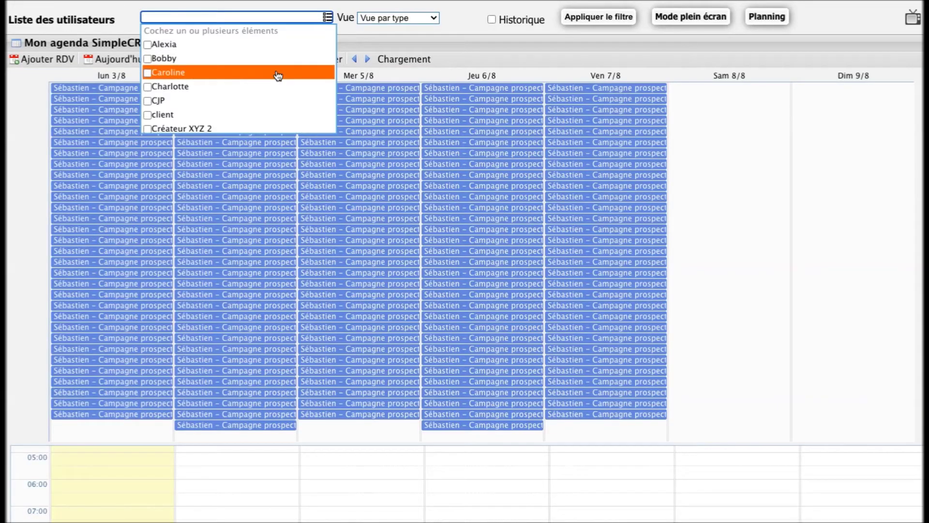
pyautogui.write('ja')
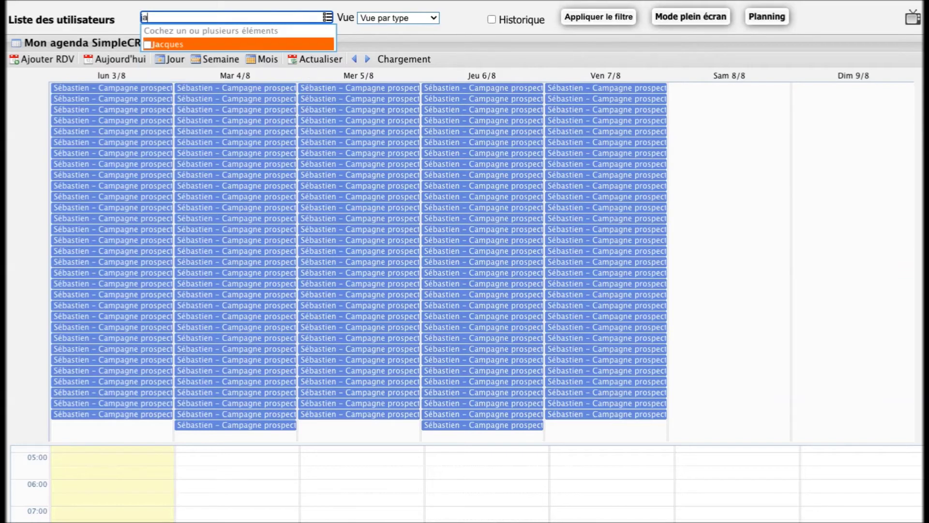
pyautogui.click(147, 45)
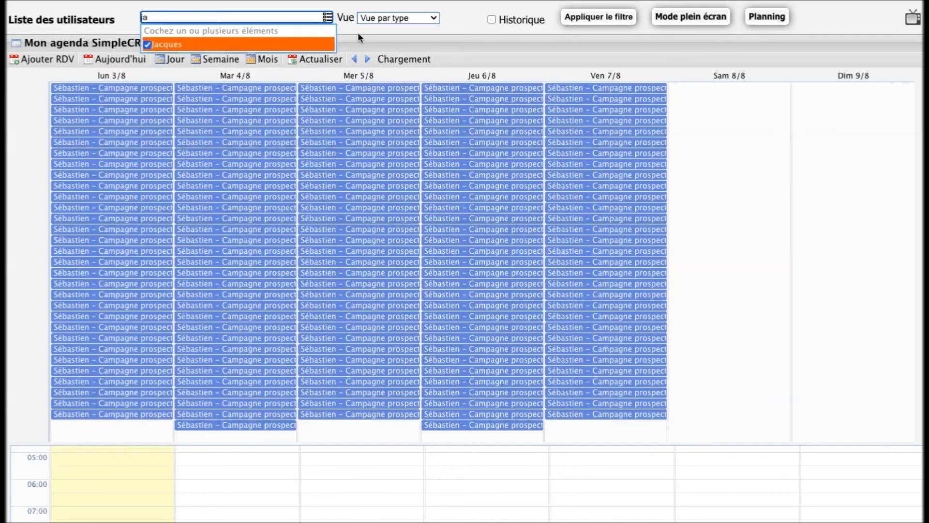
pyautogui.click(585, 16)
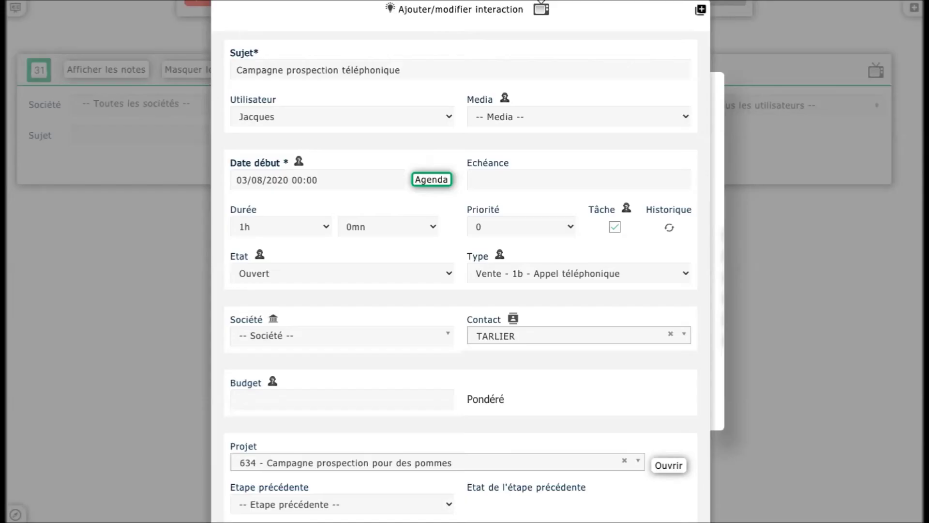
# Step: Schedule the interaction's start for 04/08/2020 08:00 and turn off its Tâche option
pyautogui.click(317, 180)
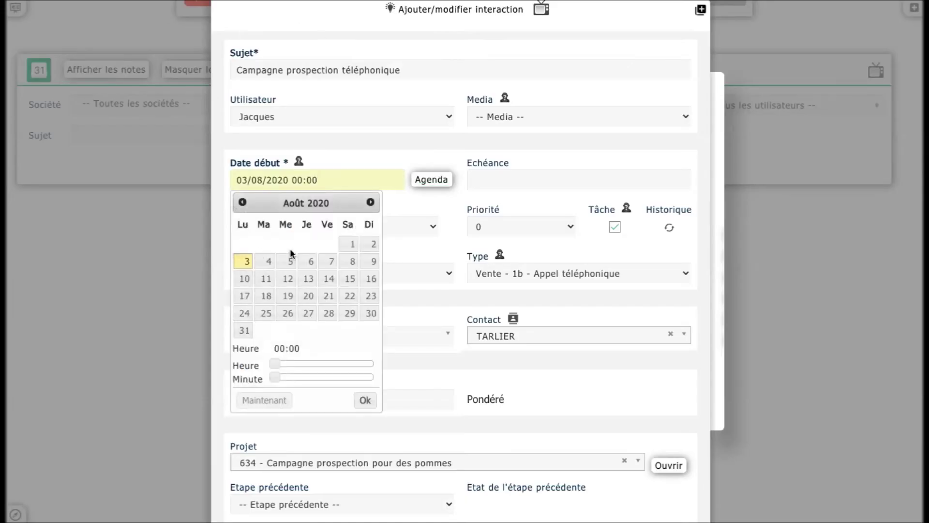
pyautogui.click(268, 261)
pyautogui.moveTo(275, 363); pyautogui.dragTo(315, 369)
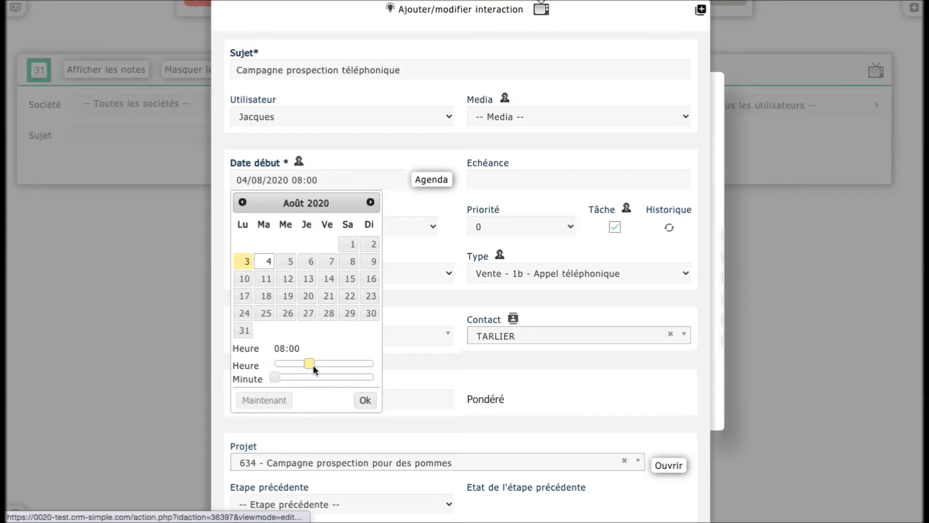
pyautogui.click(365, 400)
pyautogui.click(613, 226)
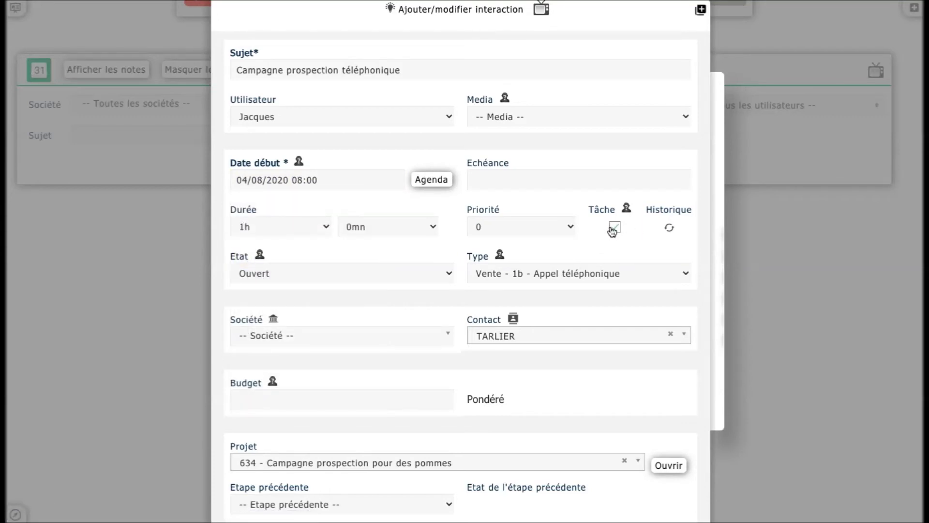
# Step: Set the interaction's media to "RDV avec rappel par email via HaPPi" and save the interaction
pyautogui.click(571, 123)
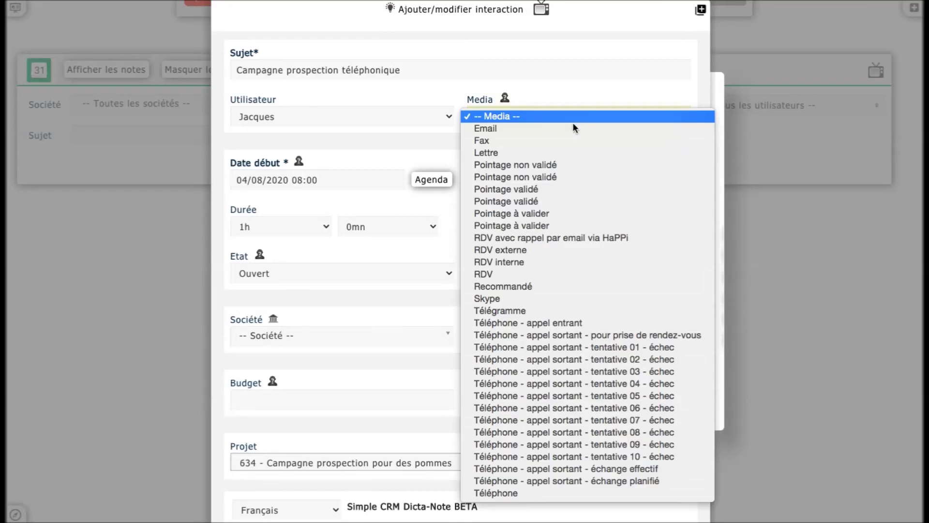
pyautogui.click(576, 238)
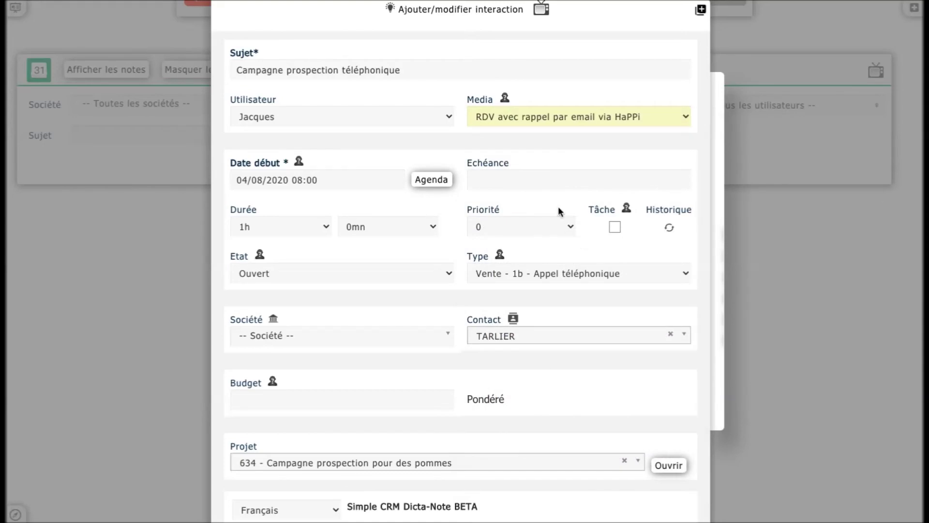
pyautogui.scroll(-1, 796, 208)
pyautogui.scroll(-5, 796, 208)
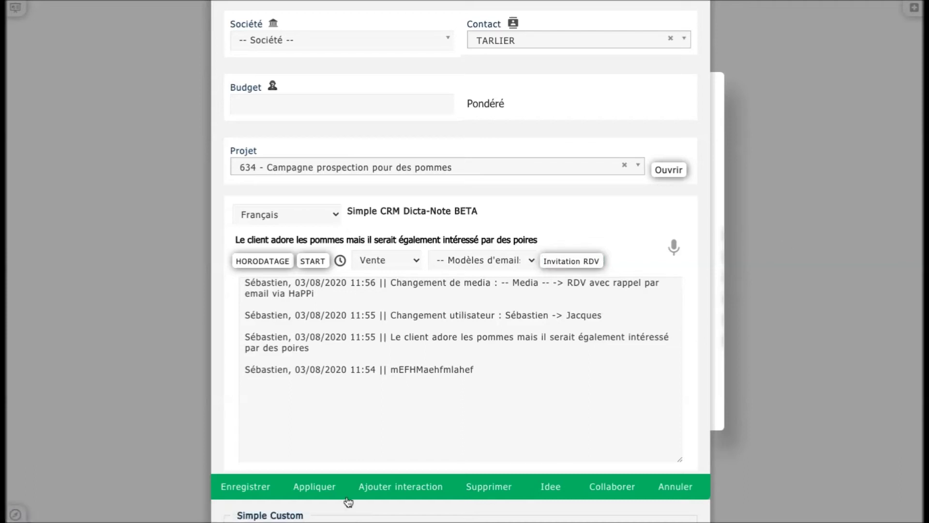
pyautogui.click(258, 497)
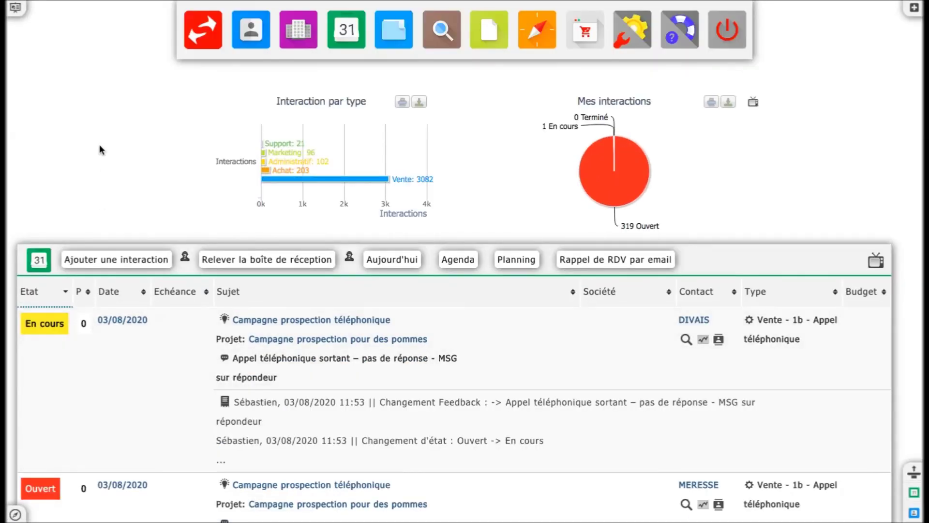
# Step: Set the state of the third prospecting call in the interaction list to Terminé
pyautogui.scroll(-3, 100, 144)
pyautogui.scroll(-1, 100, 147)
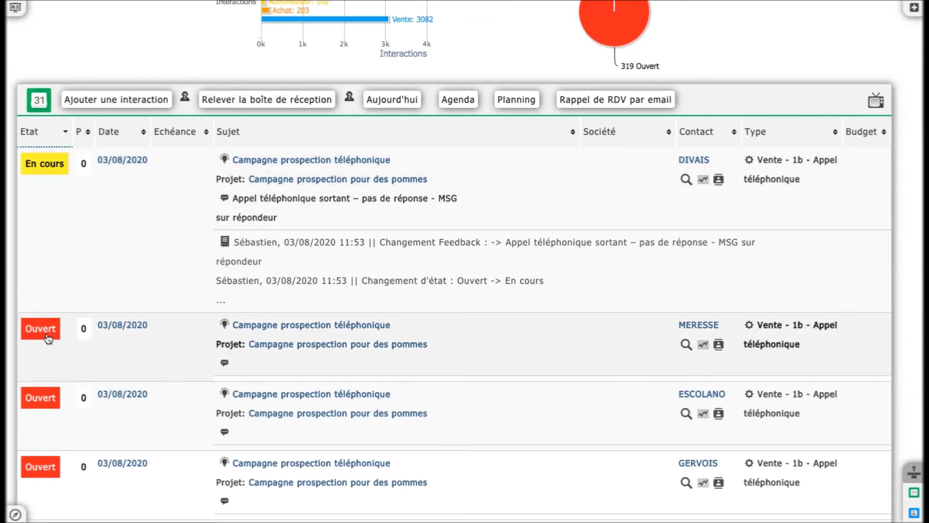
pyautogui.click(49, 398)
pyautogui.click(50, 397)
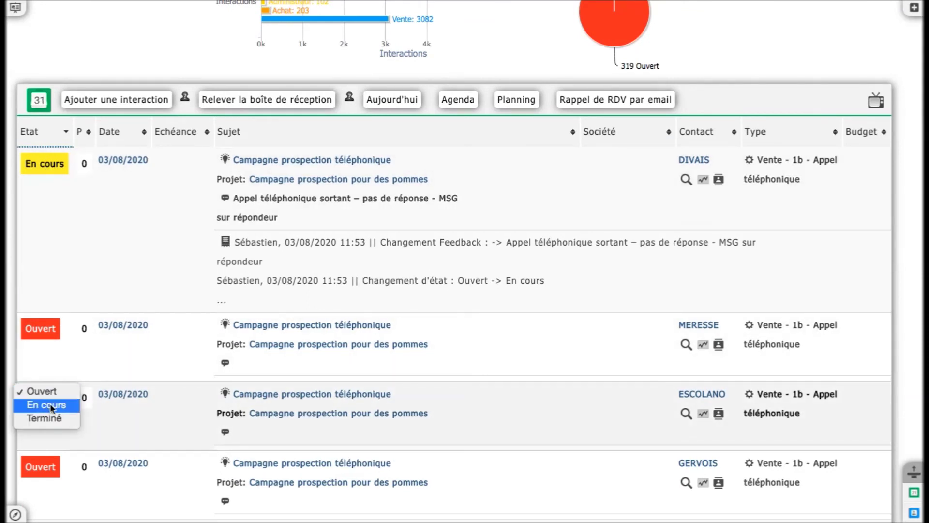
pyautogui.click(45, 418)
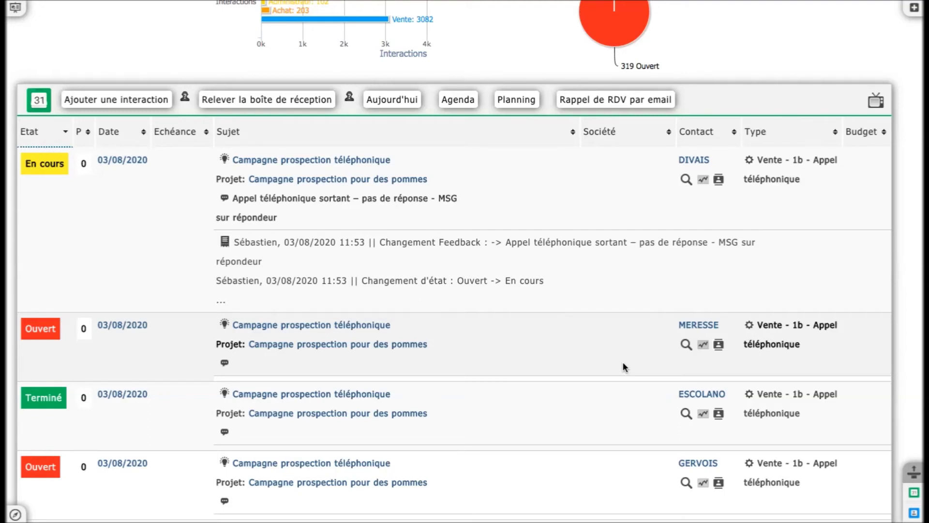
# Step: Set the state of the second prospecting call in the interaction list to En cours
pyautogui.click(48, 328)
pyautogui.click(48, 327)
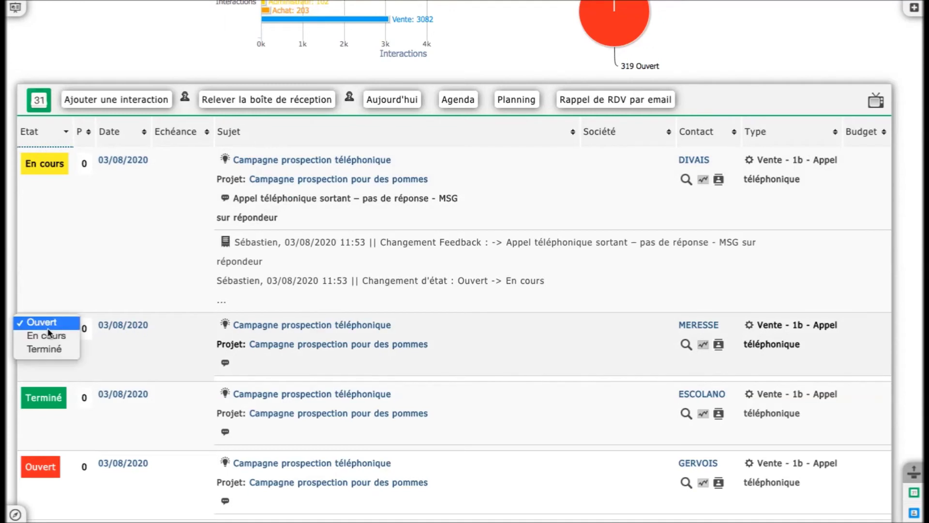
pyautogui.click(52, 334)
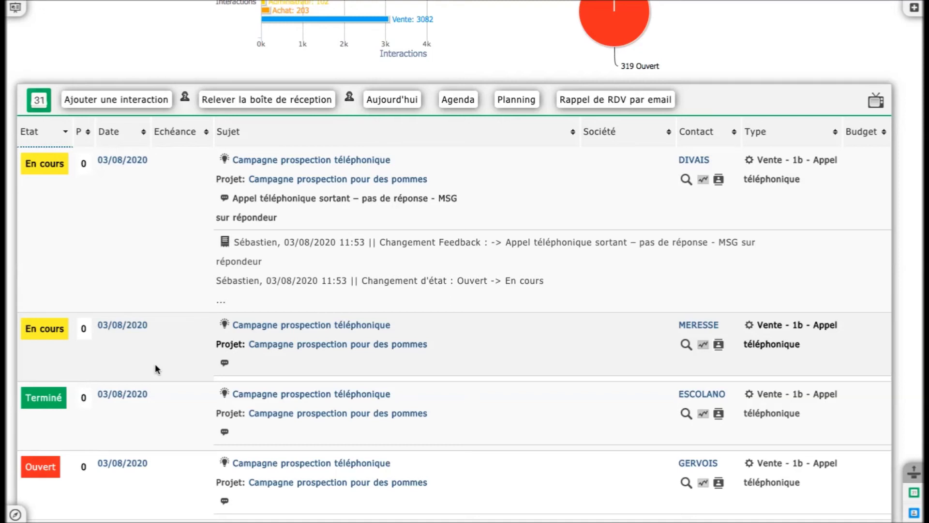
# Step: Set the state of the second prospecting call in the interaction list to Terminé
pyautogui.click(56, 330)
pyautogui.click(61, 329)
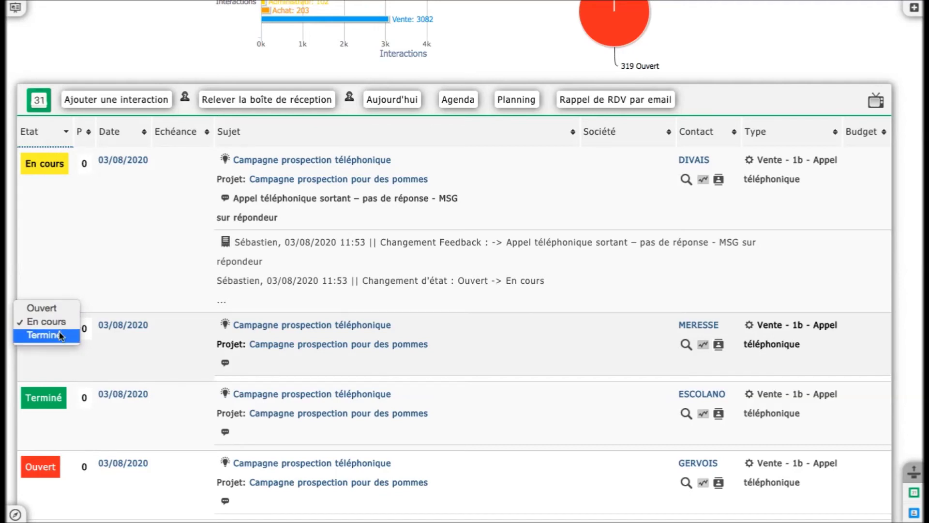
pyautogui.click(60, 333)
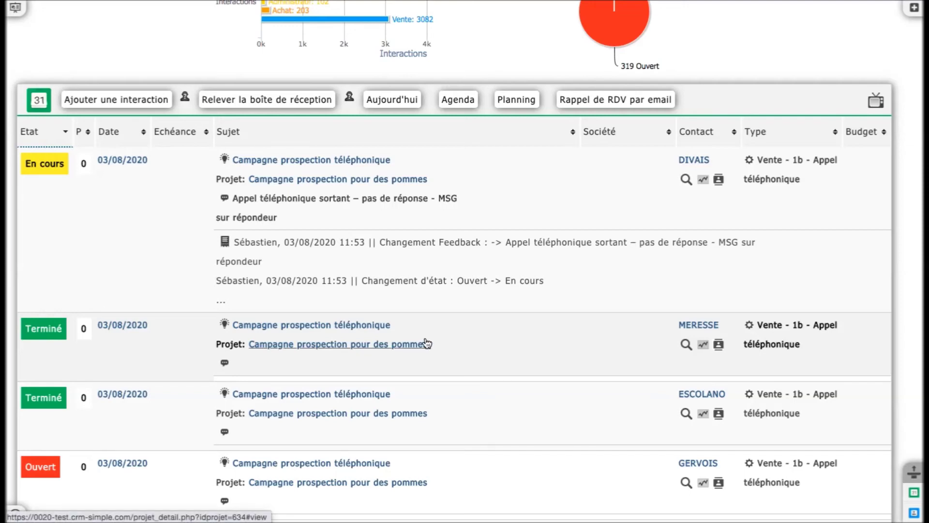
# Step: Open the Paramètres configuration and examine the primary and secondary telephone prefix settings
pyautogui.scroll(3, 426, 343)
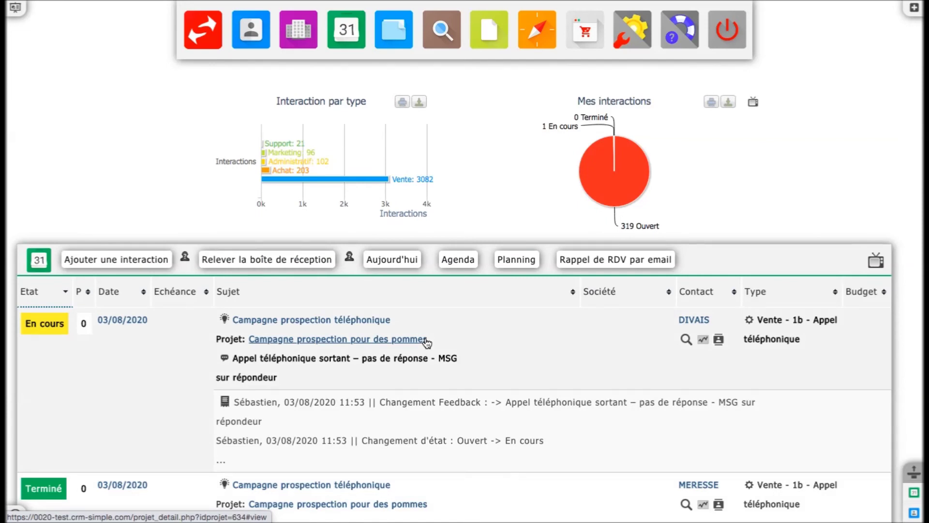
pyautogui.click(638, 58)
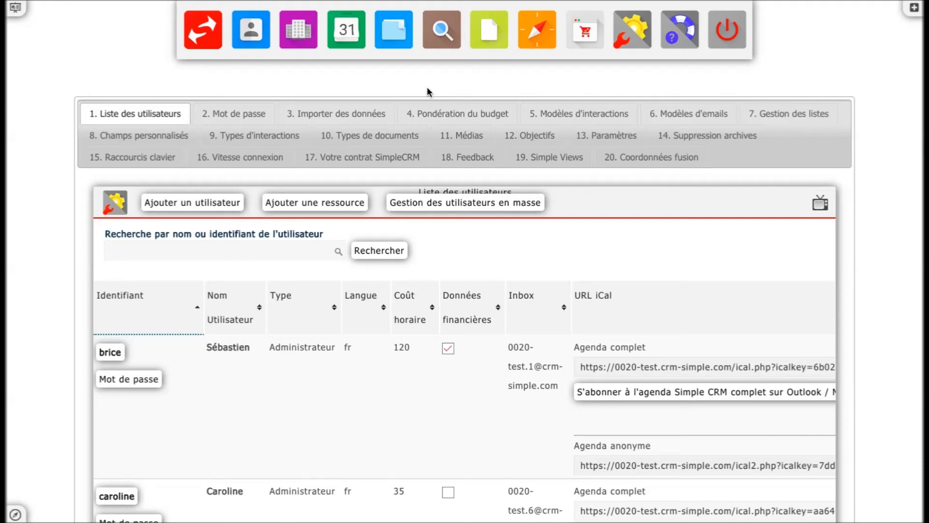
pyautogui.click(607, 135)
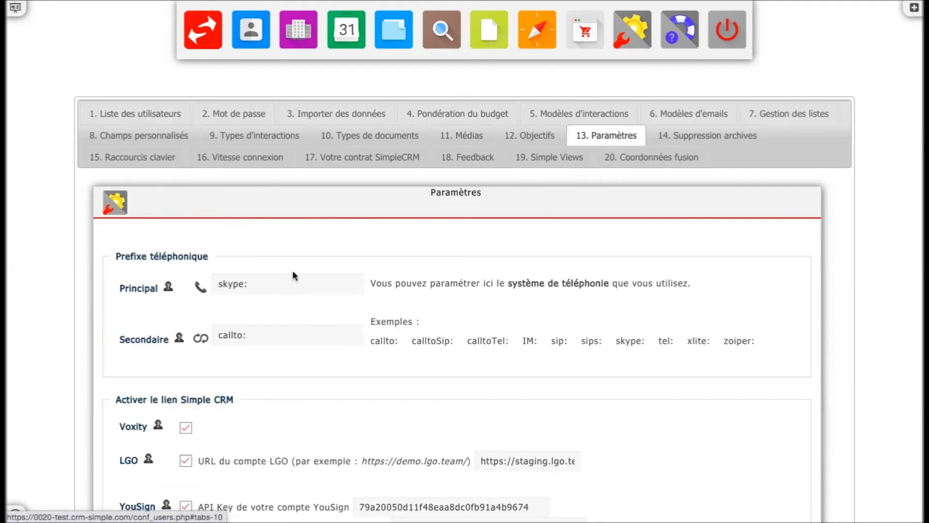
pyautogui.click(286, 283)
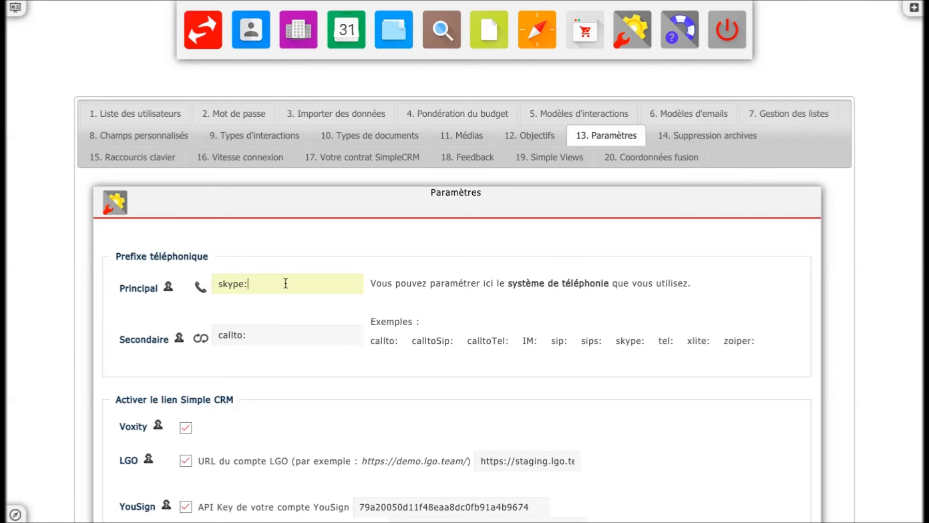
pyautogui.scroll(-2, 286, 284)
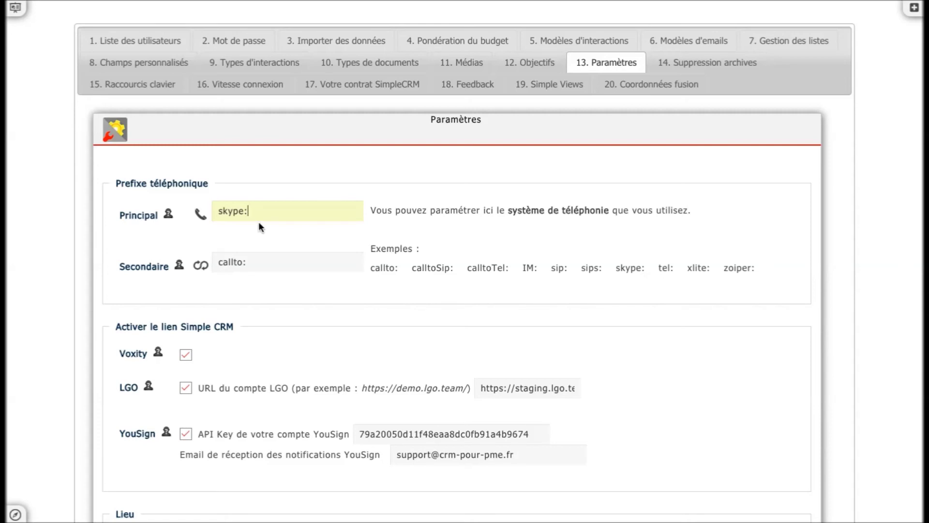
pyautogui.click(258, 261)
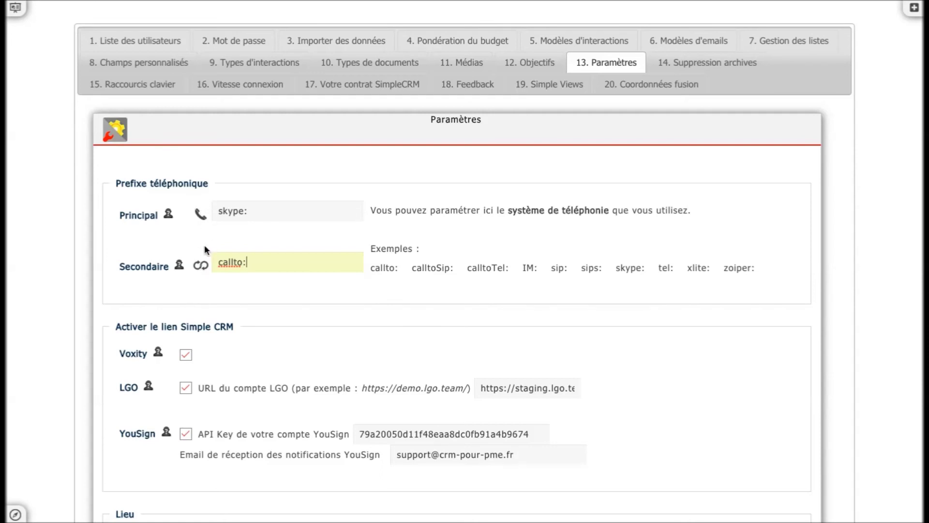
pyautogui.click(275, 212)
pyautogui.click(262, 265)
pyautogui.scroll(2, 261, 264)
# Step: Return to the home interaction list and set the first prospecting call's feedback to "Le client doit présenter l'offre à la direction"
pyautogui.click(205, 47)
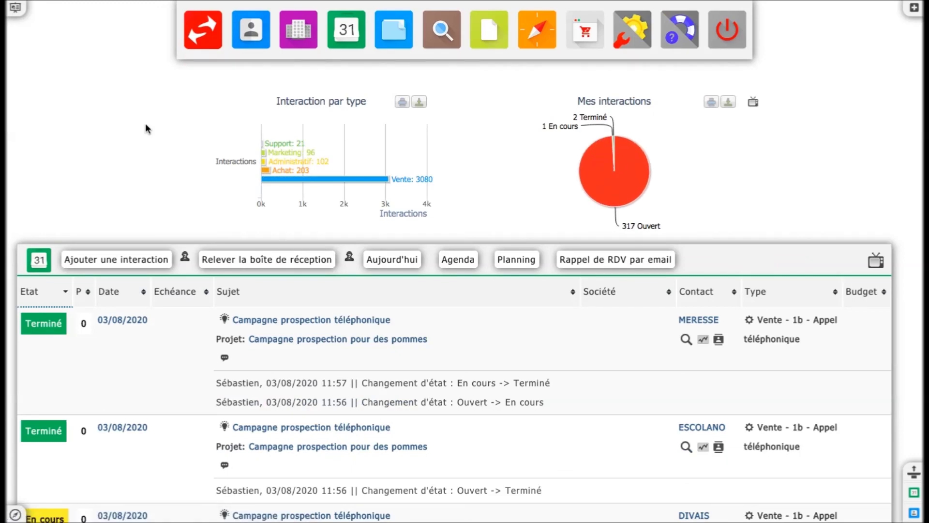
pyautogui.scroll(-3, 145, 125)
pyautogui.click(226, 208)
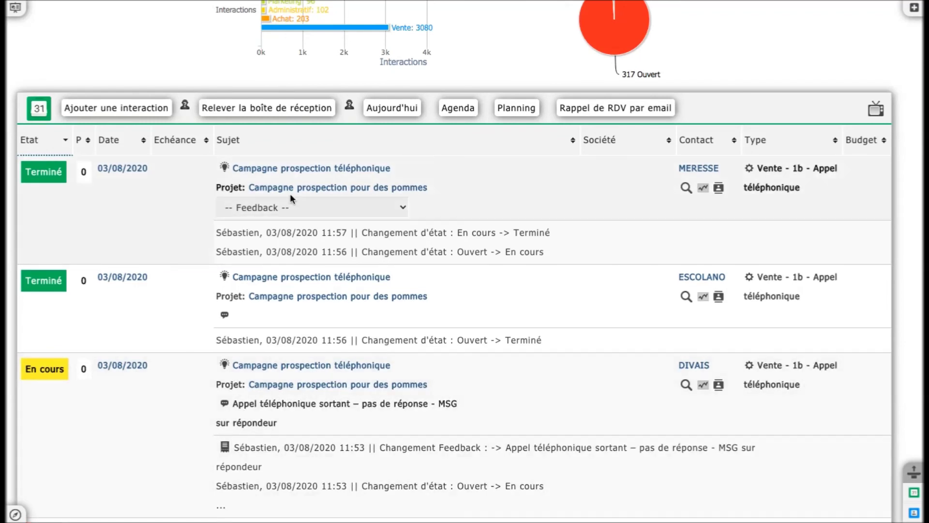
pyautogui.click(298, 207)
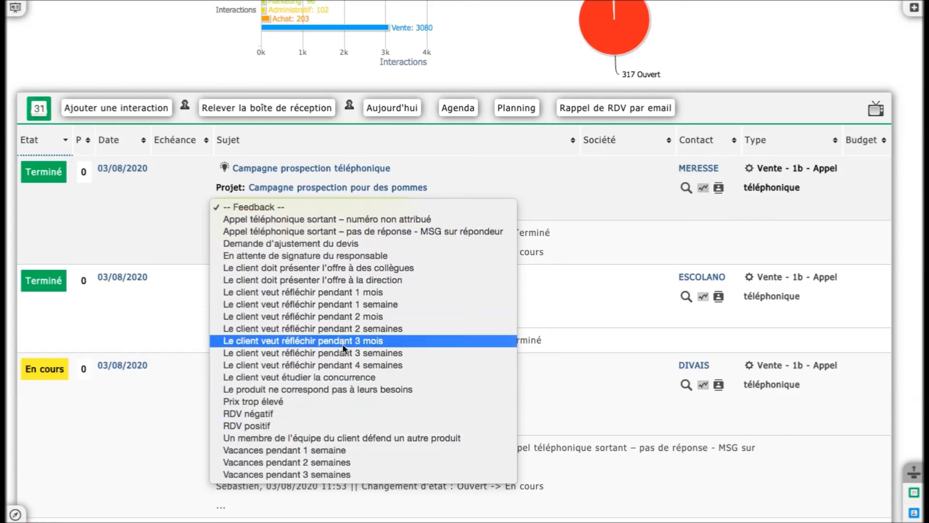
pyautogui.click(372, 279)
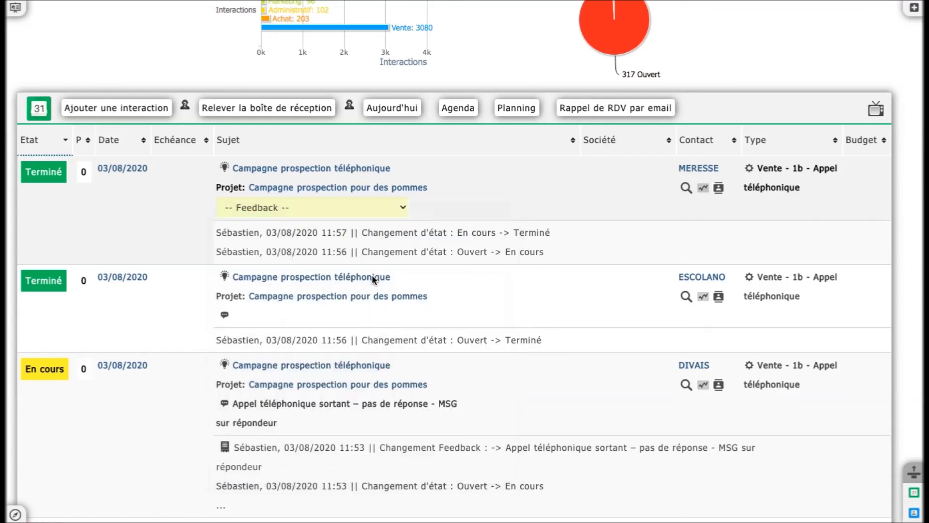
# Step: Open the Feedback configuration and look through the feedback entries defined for each interaction type
pyautogui.scroll(5, 499, 205)
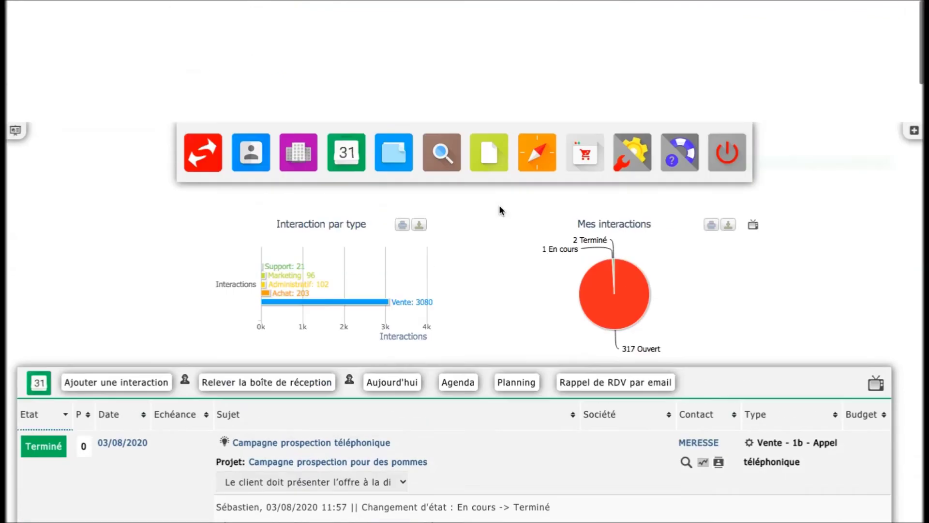
pyautogui.click(651, 28)
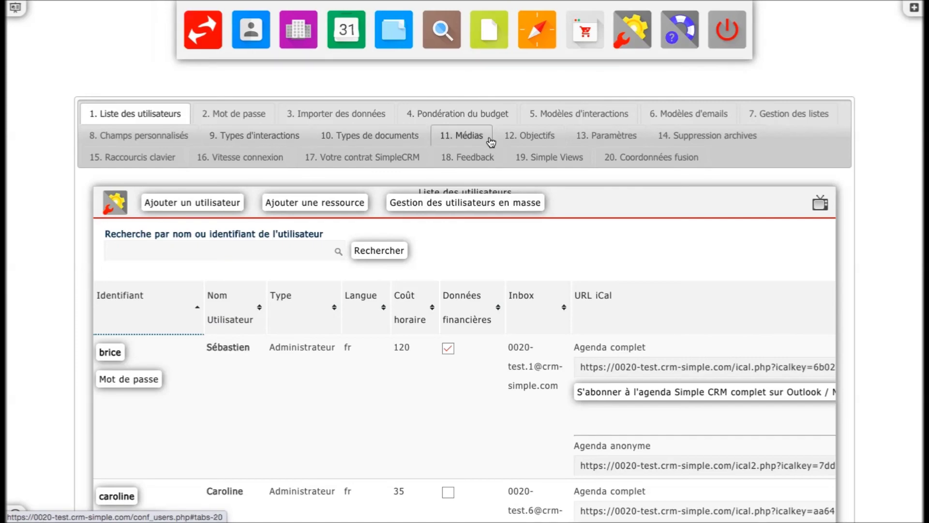
pyautogui.click(459, 165)
pyautogui.scroll(-15, 287, 382)
pyautogui.scroll(-15, 286, 382)
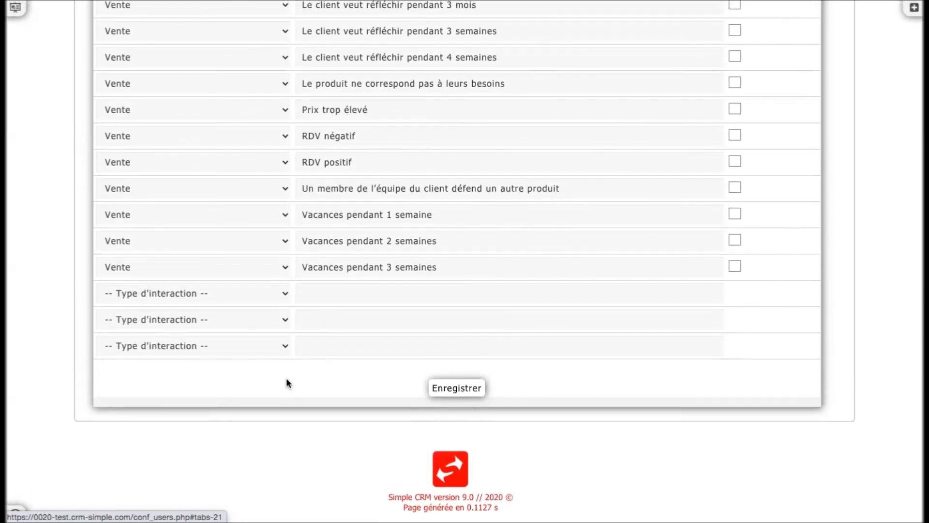
pyautogui.scroll(15, 286, 383)
pyautogui.scroll(10, 287, 382)
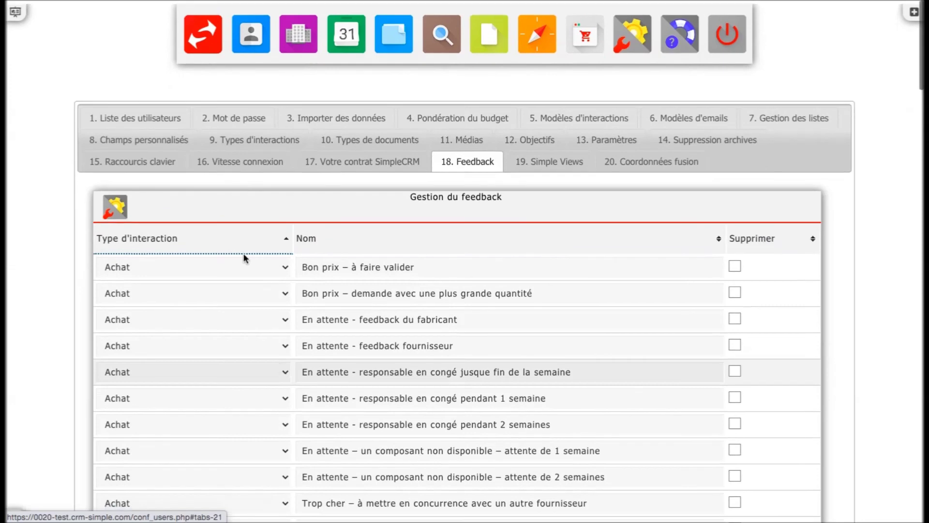
# Step: Return to the home interaction list and log out of the CRM
pyautogui.click(211, 53)
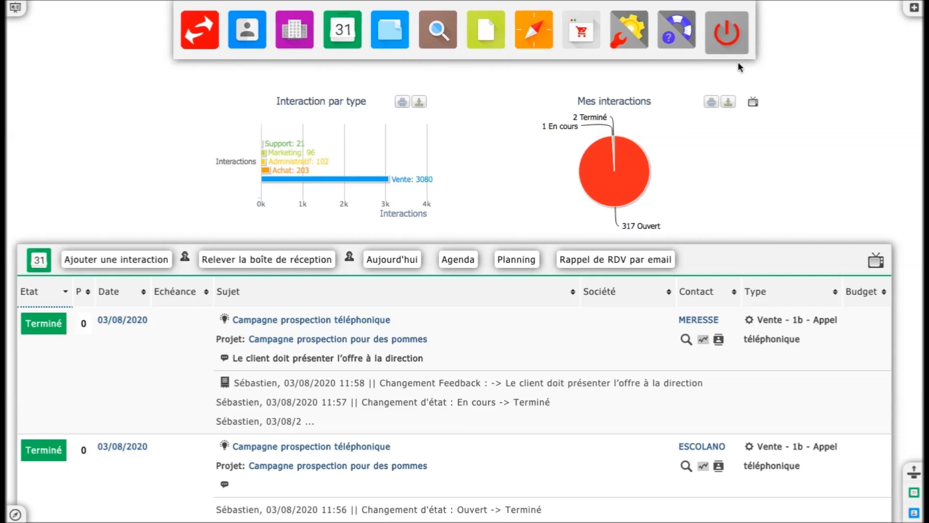
pyautogui.click(720, 50)
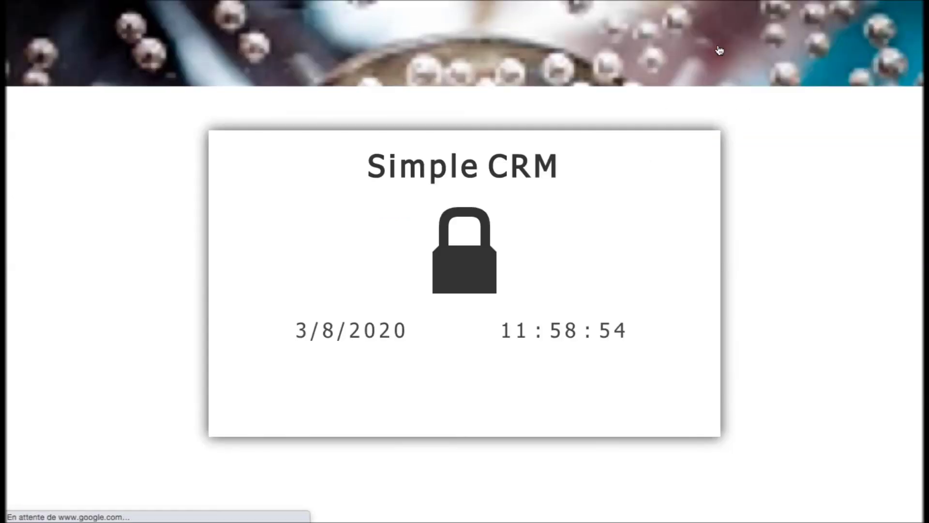